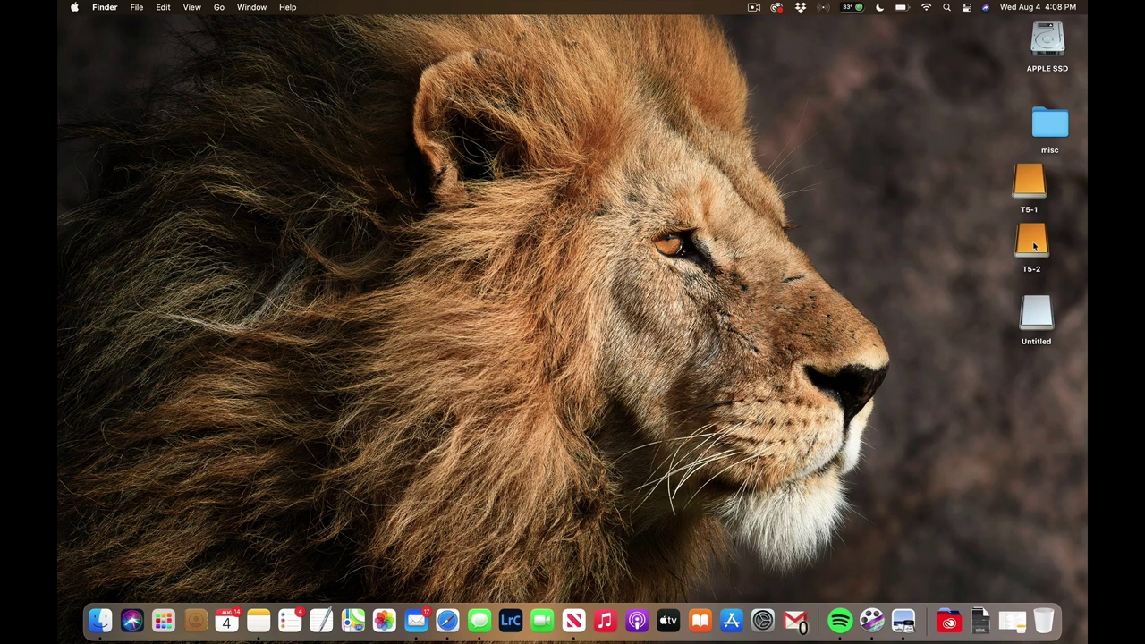
Create a folder named Costa Rica on the T5-1 drive
{"action": "left_click", "coordinate": [509, 622]}
{"action": "double_click", "coordinate": [1030, 187]}
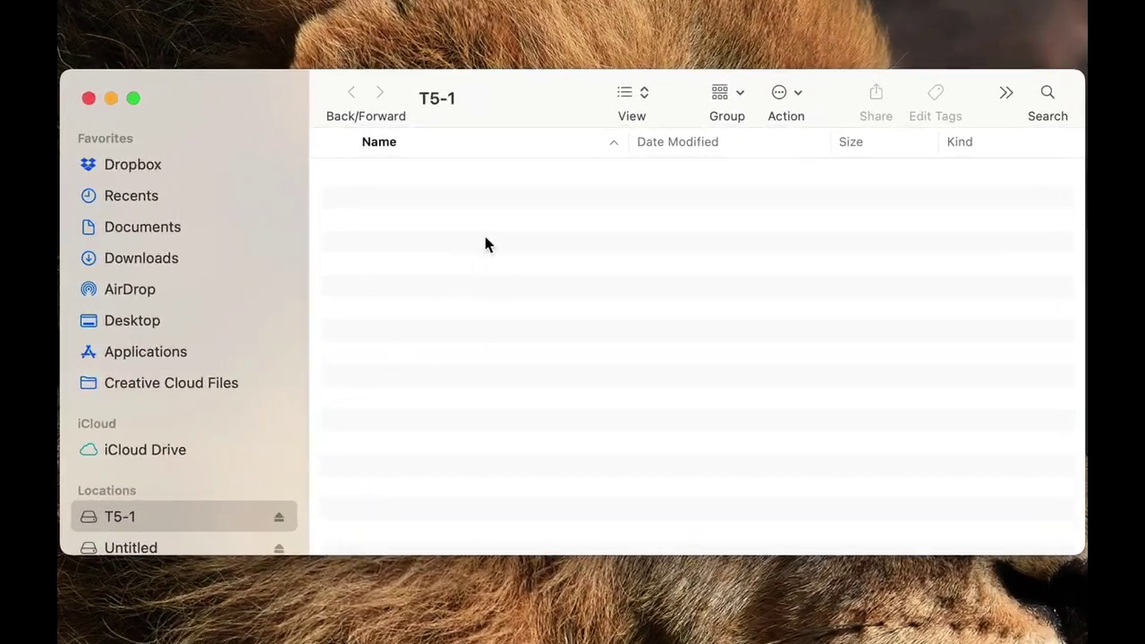
{"action": "right_click", "coordinate": [481, 239]}
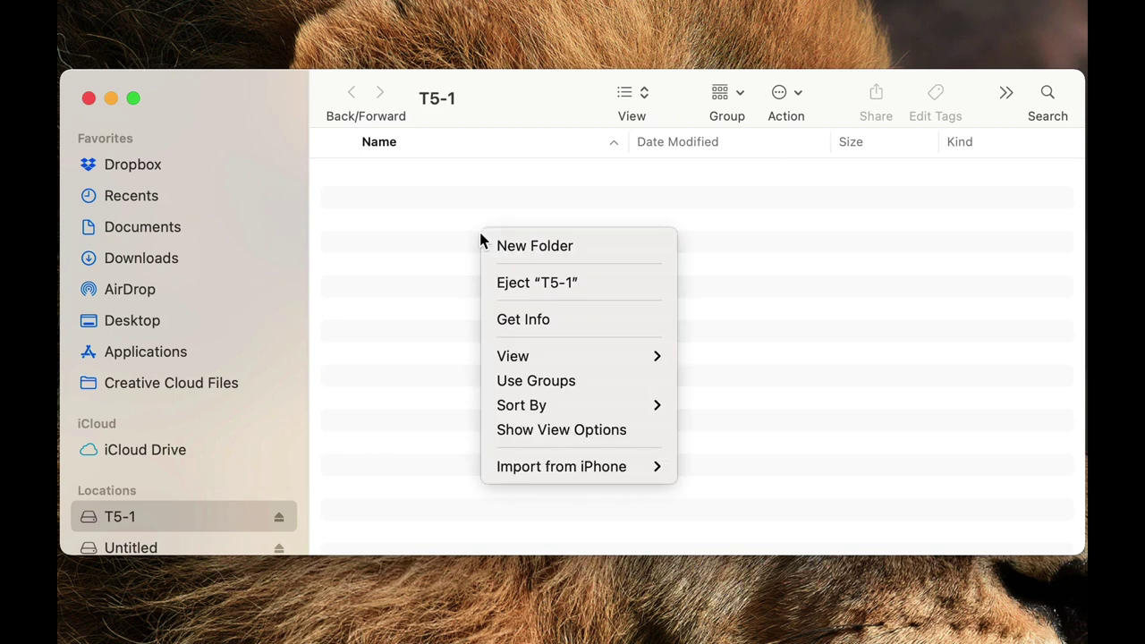
{"action": "left_click", "coordinate": [506, 245]}
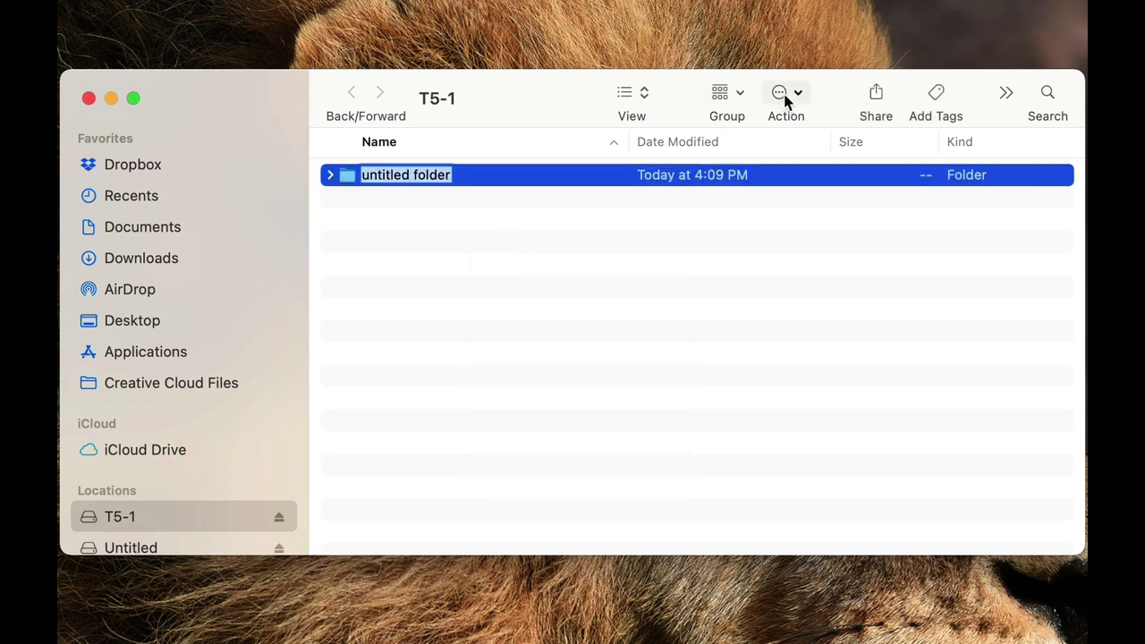
{"action": "left_click", "coordinate": [783, 95]}
{"action": "left_click", "coordinate": [784, 97]}
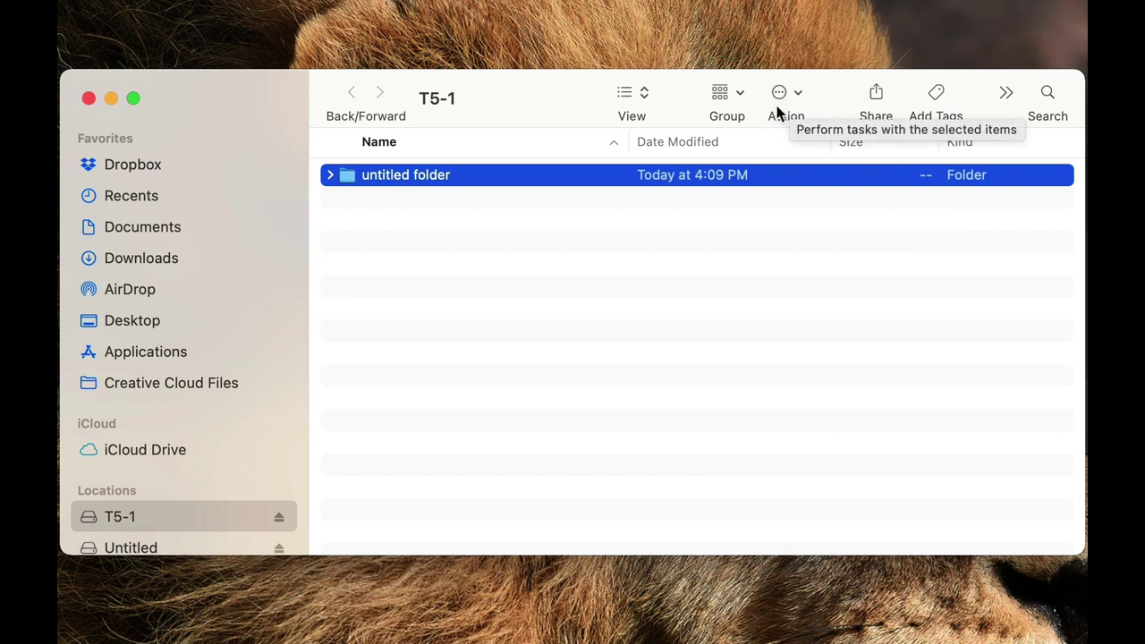
{"action": "left_click", "coordinate": [428, 179]}
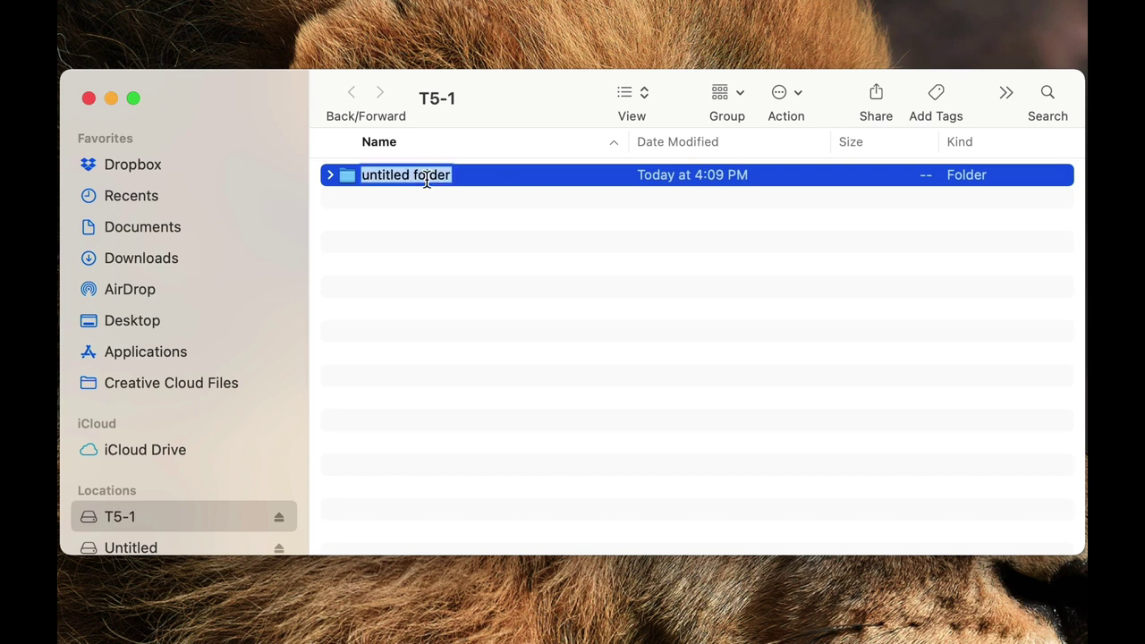
{"action": "type", "text": "cr"}
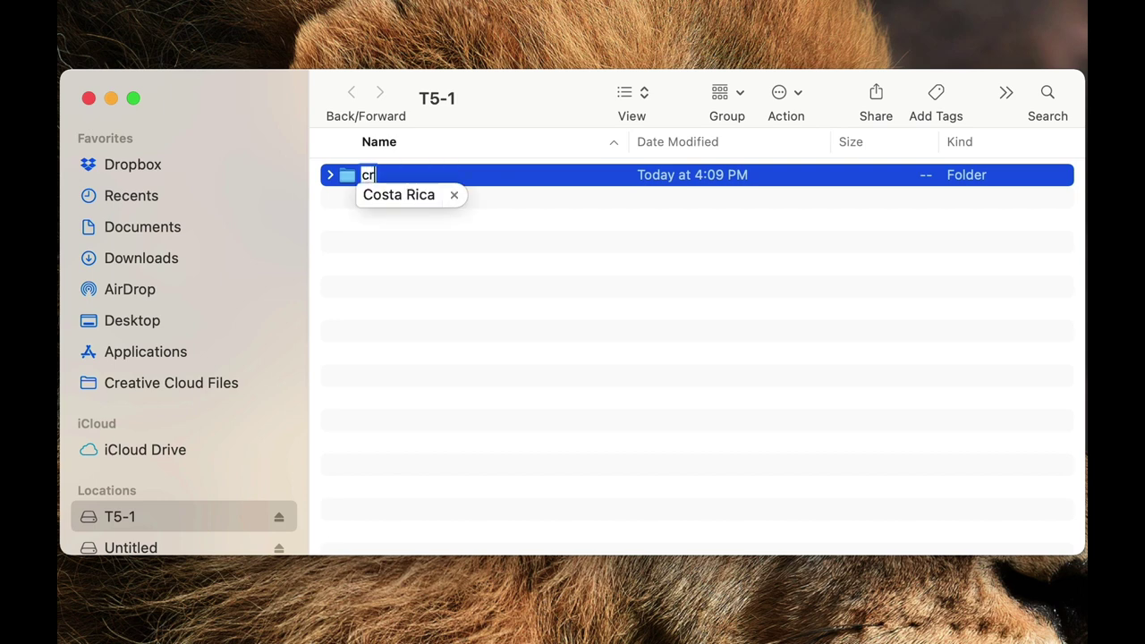
{"action": "key", "text": "Return"}
{"action": "key", "text": "Return"}
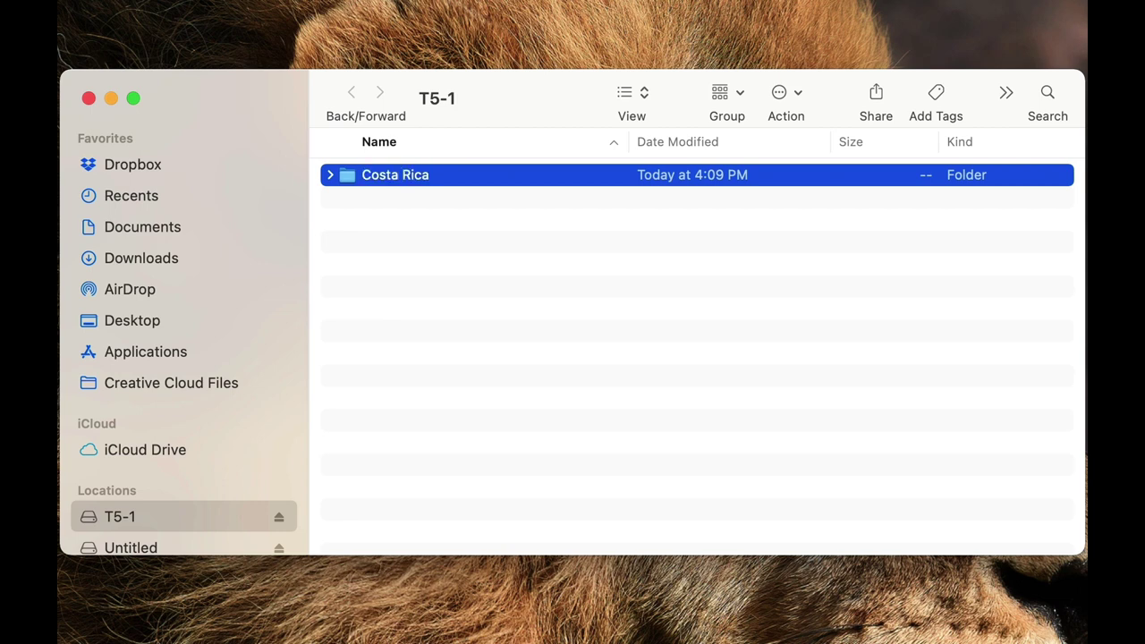
Create a subfolder named July 25 inside the Costa Rica folder
{"action": "double_click", "coordinate": [348, 178]}
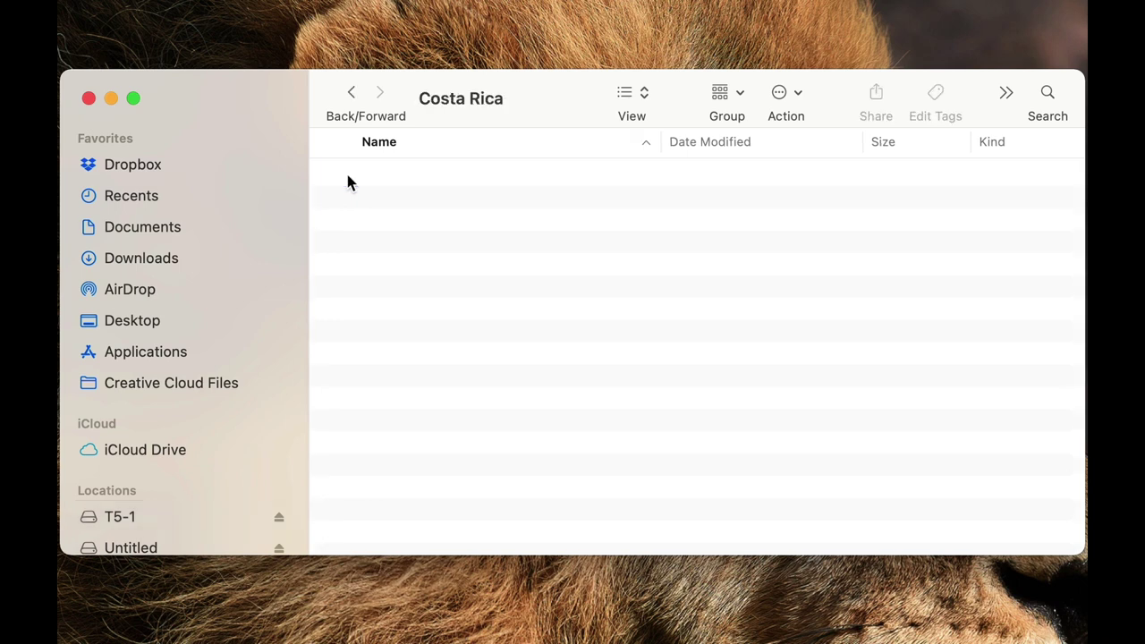
{"action": "left_click", "coordinate": [779, 92]}
{"action": "left_click", "coordinate": [792, 122]}
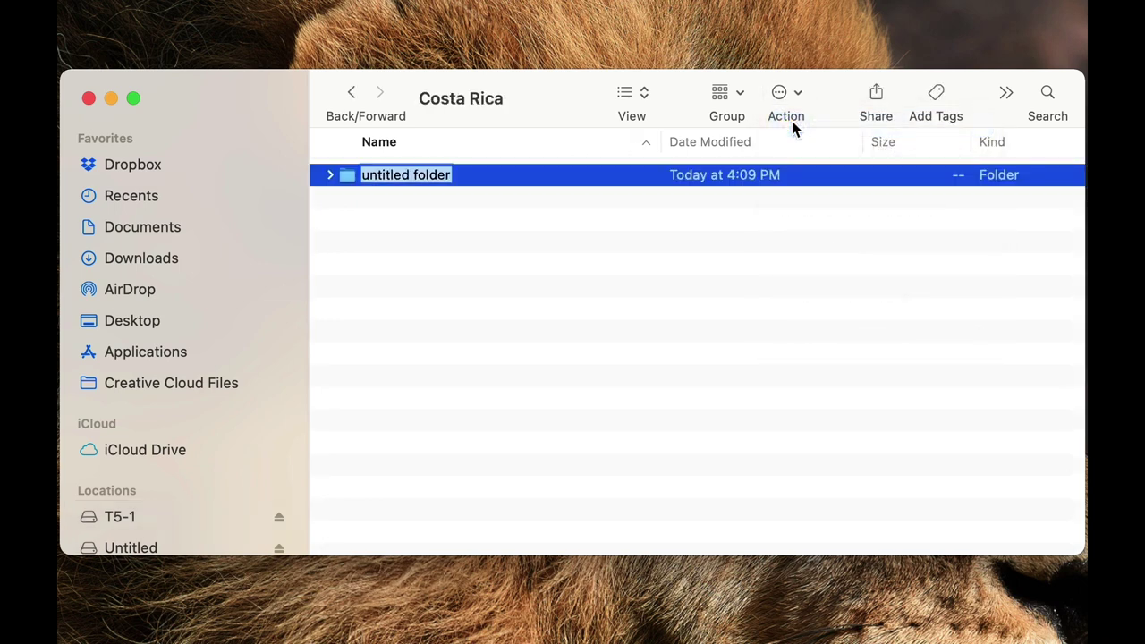
{"action": "type", "text": "July 2"}
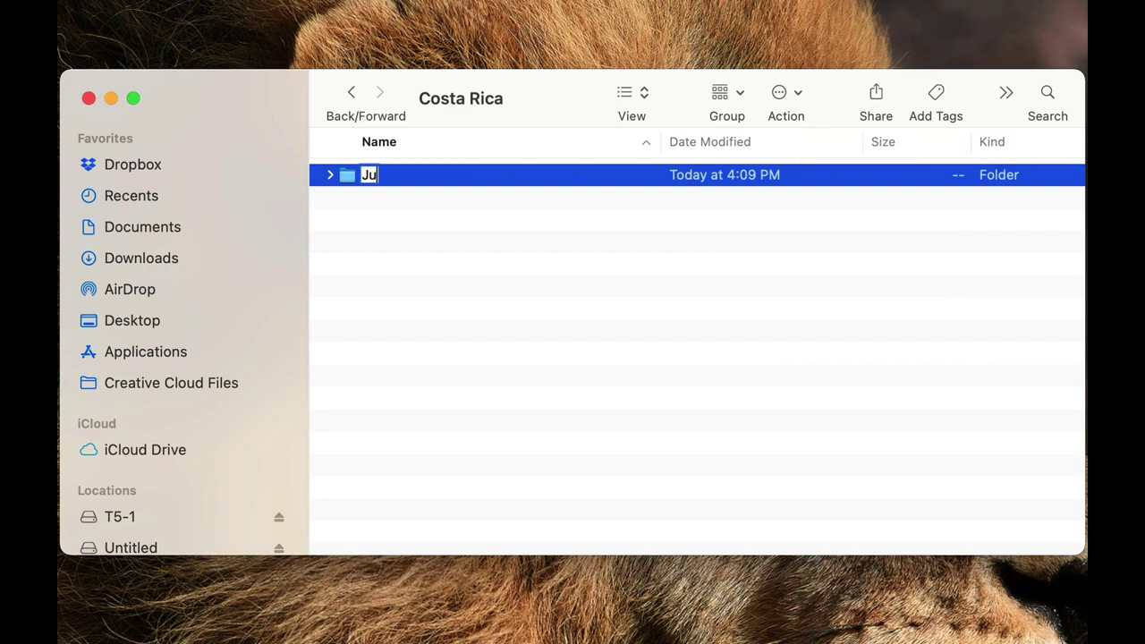
{"action": "type", "text": "5"}
{"action": "key", "text": "Return"}
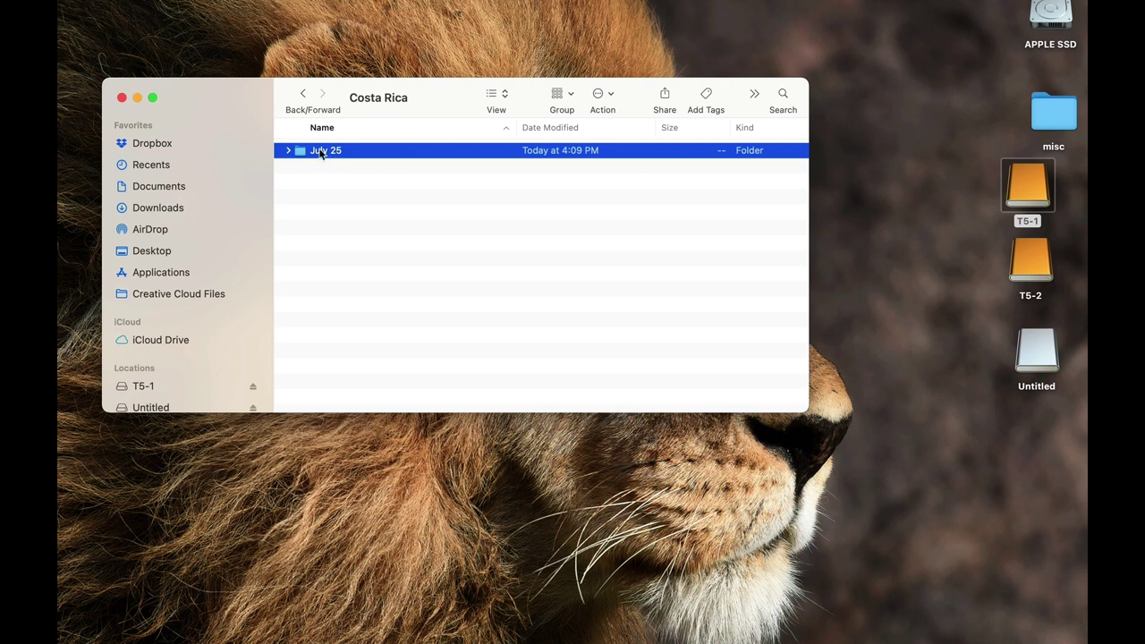
Open the empty July 25 folder, and open the 100MSDCF image folder within DCIM on the Untitled memory card
{"action": "double_click", "coordinate": [320, 152]}
{"action": "left_click", "coordinate": [1033, 363]}
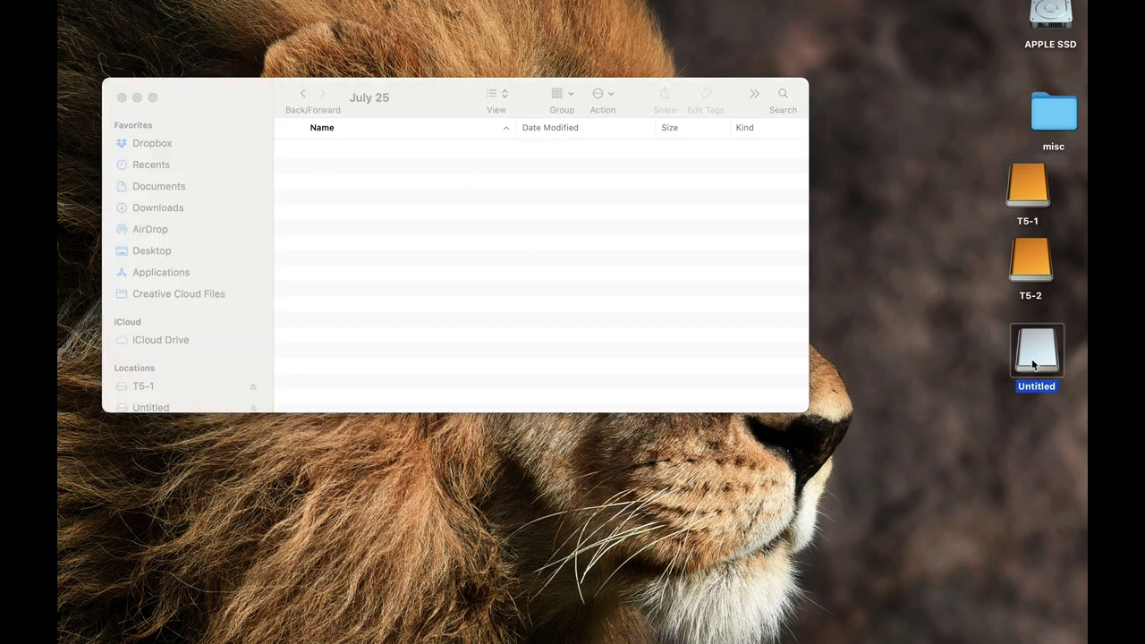
{"action": "double_click", "coordinate": [1033, 362]}
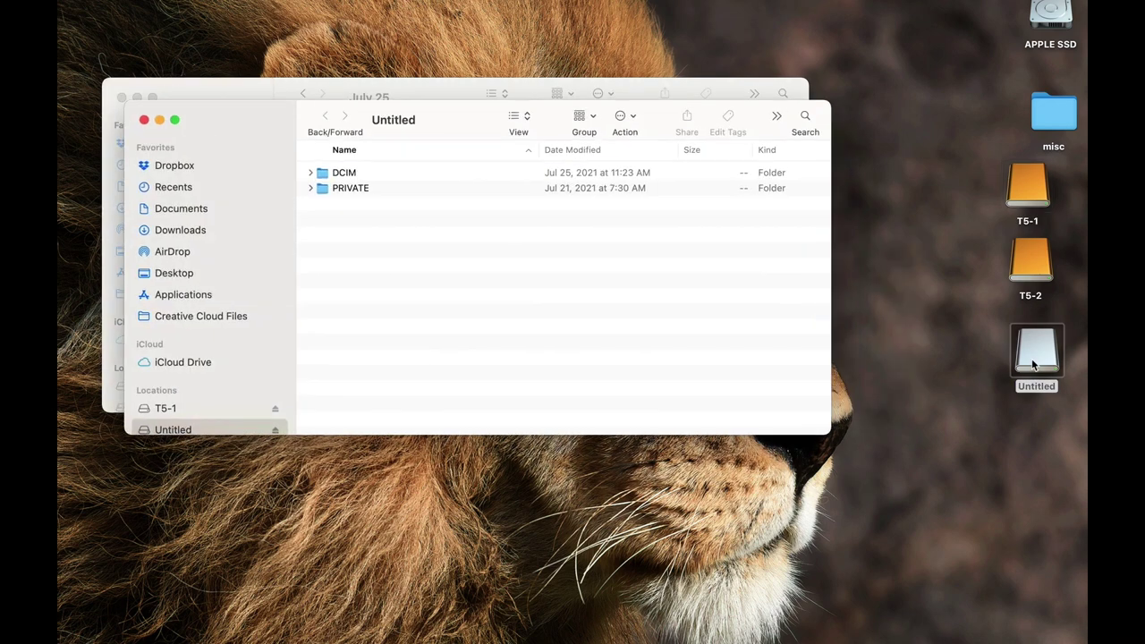
{"action": "double_click", "coordinate": [384, 175]}
{"action": "double_click", "coordinate": [384, 174]}
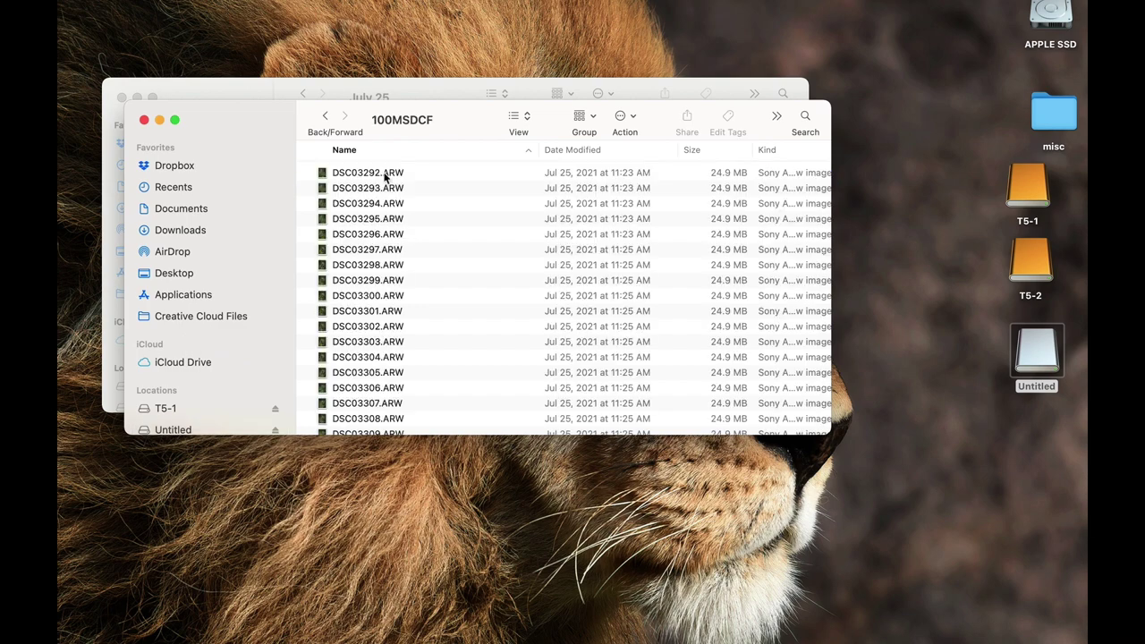
Copy all ARW images from 100MSDCF into the July 25 folder and close the memory card window
{"action": "left_click_drag", "start_coordinate": [285, 124], "coordinate": [319, 297]}
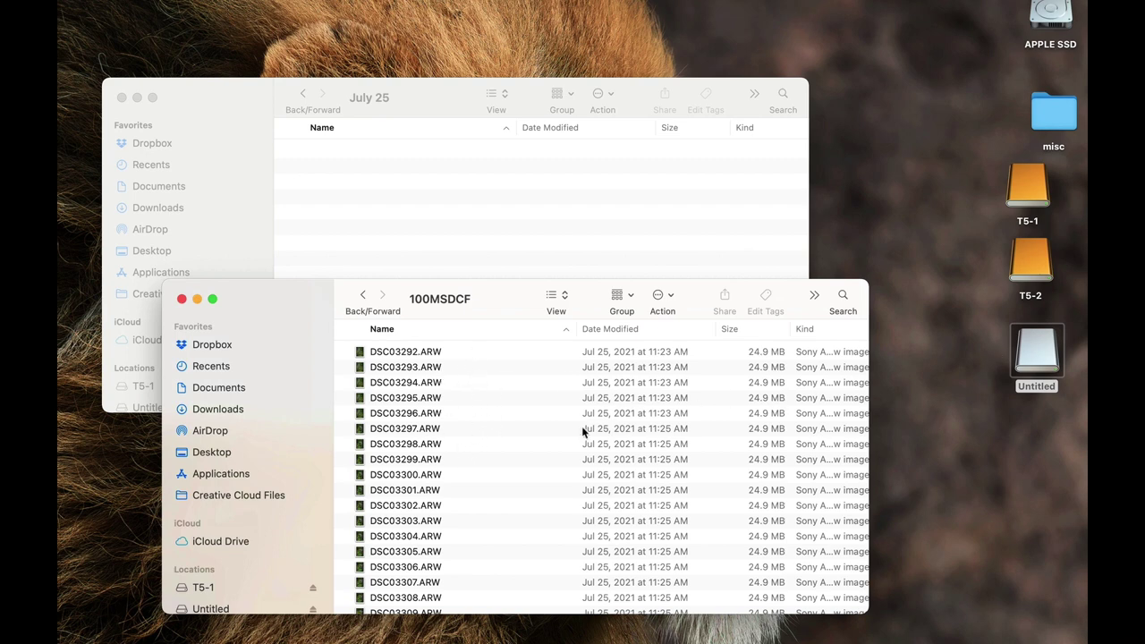
{"action": "key", "text": "super+a"}
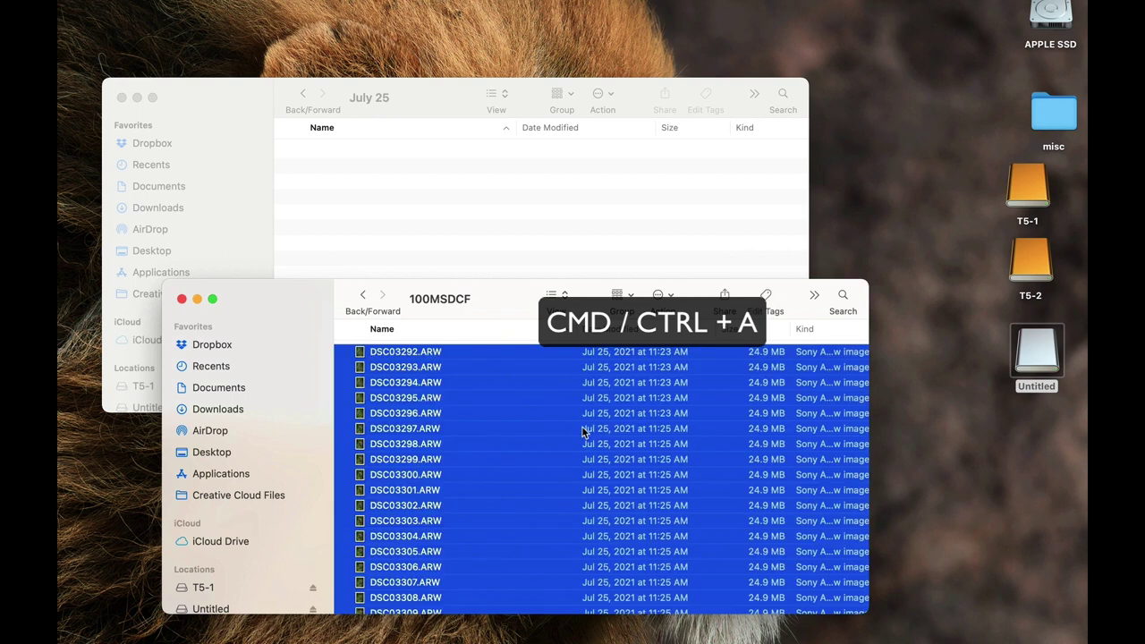
{"action": "left_click_drag", "start_coordinate": [472, 390], "coordinate": [529, 212]}
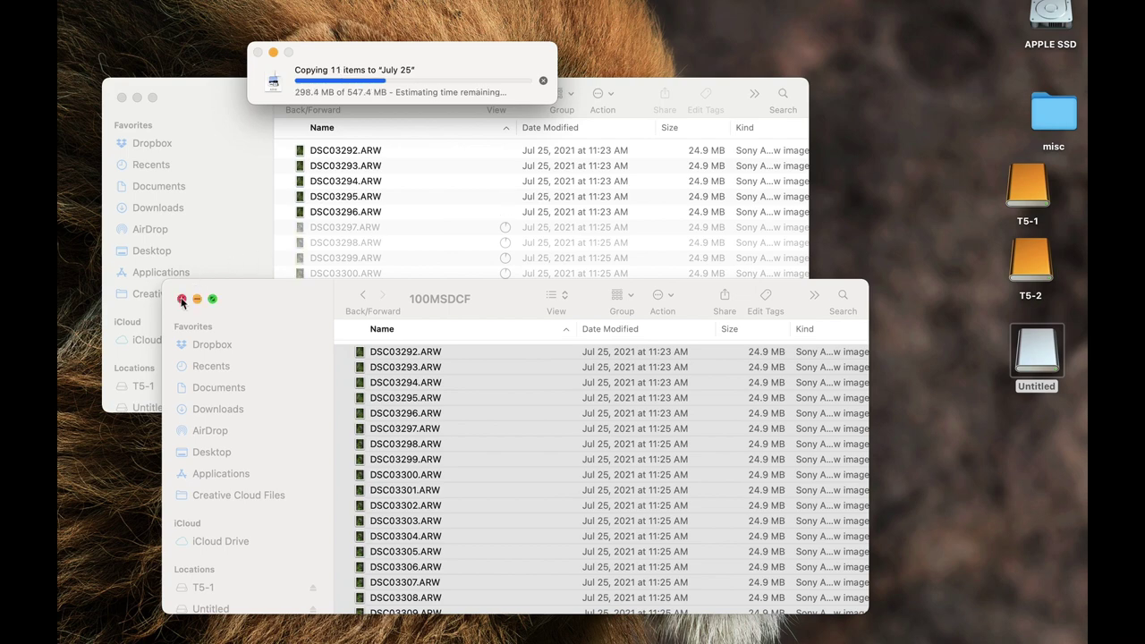
{"action": "left_click", "coordinate": [182, 299]}
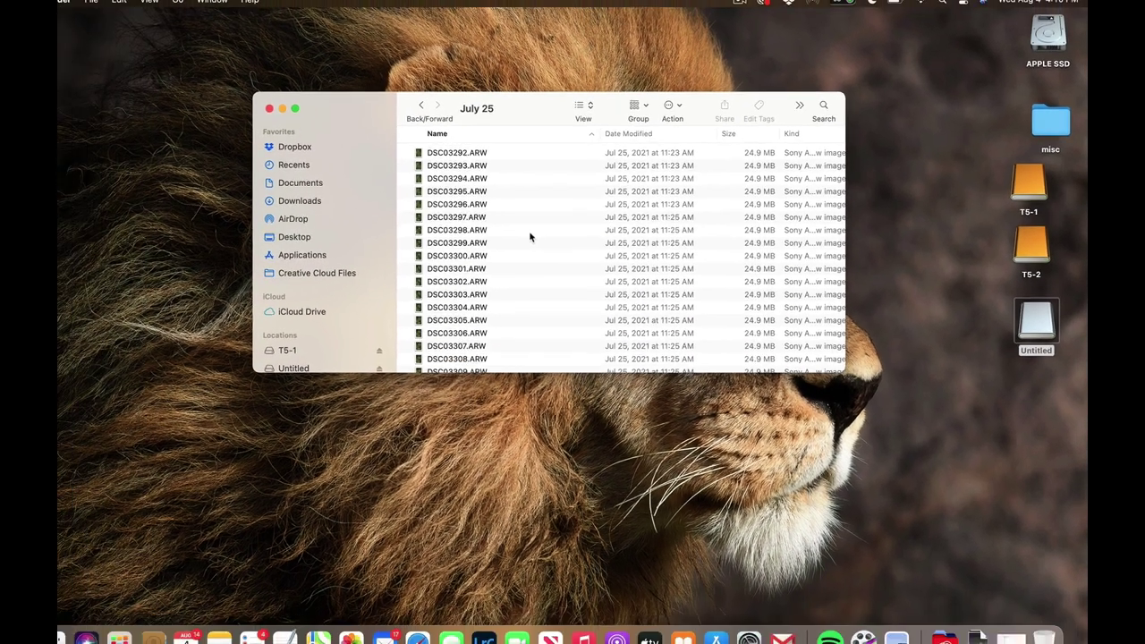
Check the copied images by previewing DSC03298.ARW and DSC03308.ARW, closing each preview
{"action": "left_click", "coordinate": [432, 245]}
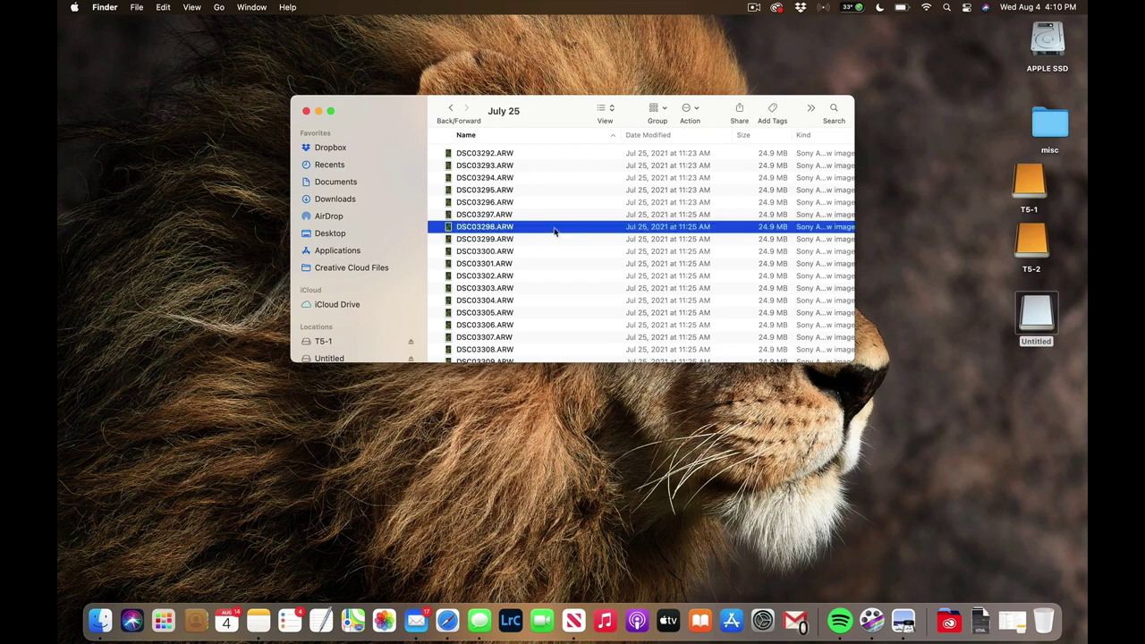
{"action": "double_click", "coordinate": [553, 230]}
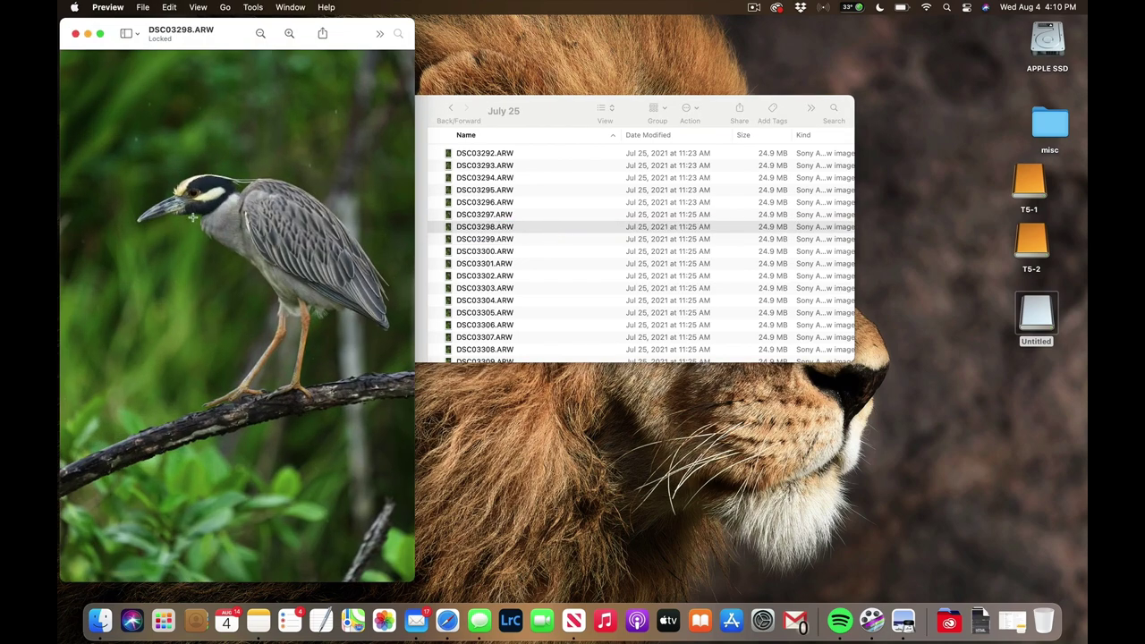
{"action": "left_click", "coordinate": [75, 33]}
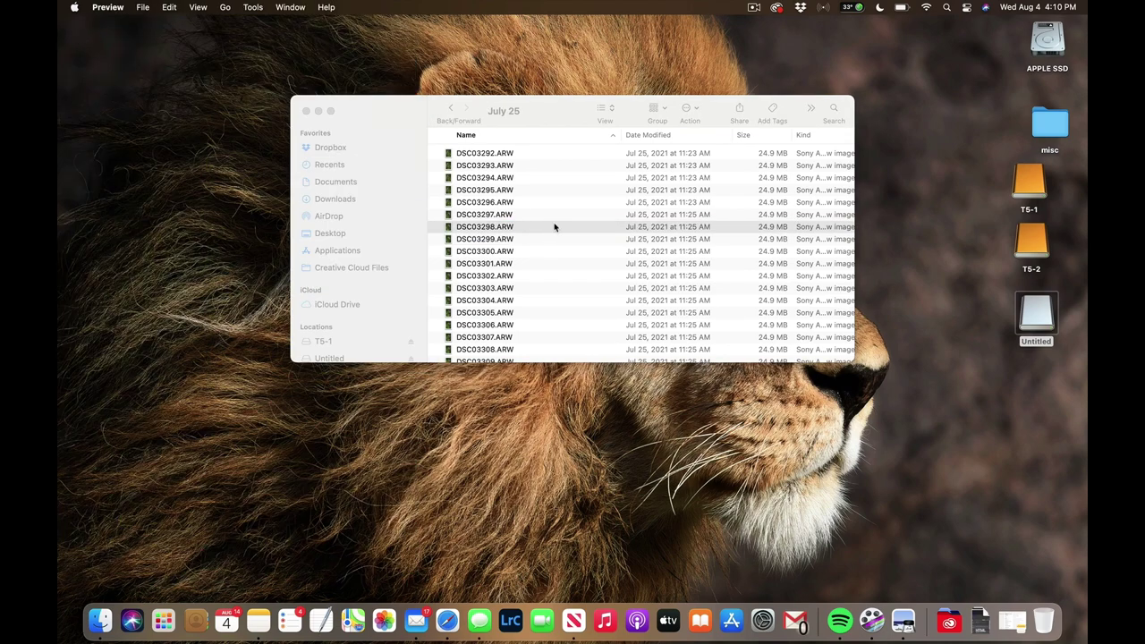
{"action": "scroll", "coordinate": [555, 226], "scroll_direction": "down", "scroll_amount": 3}
{"action": "double_click", "coordinate": [523, 288]}
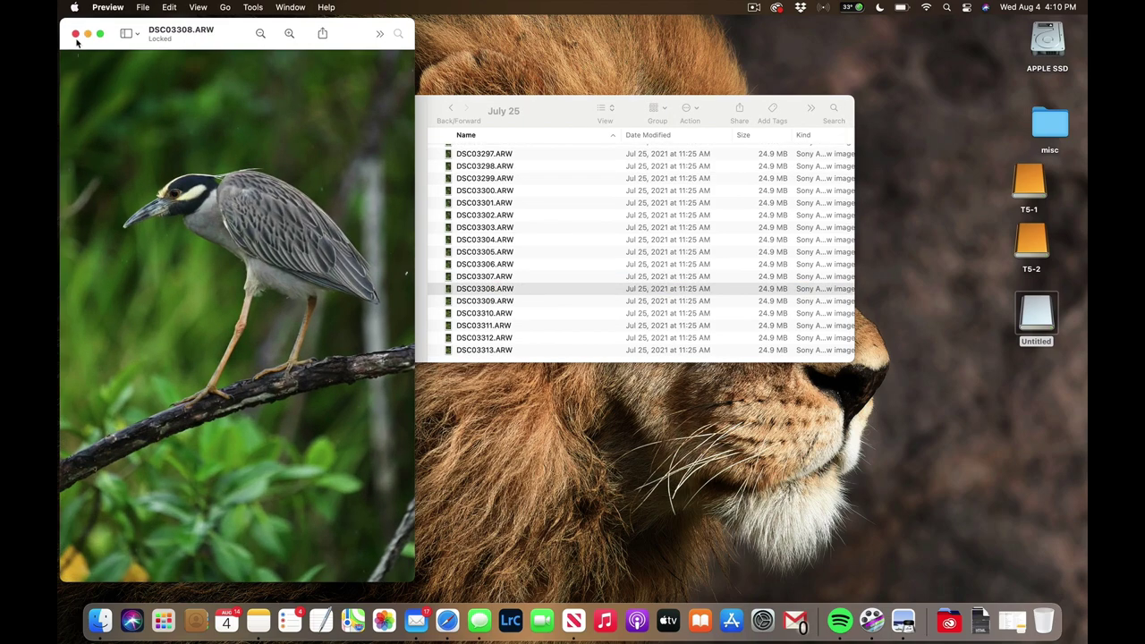
{"action": "left_click", "coordinate": [76, 34]}
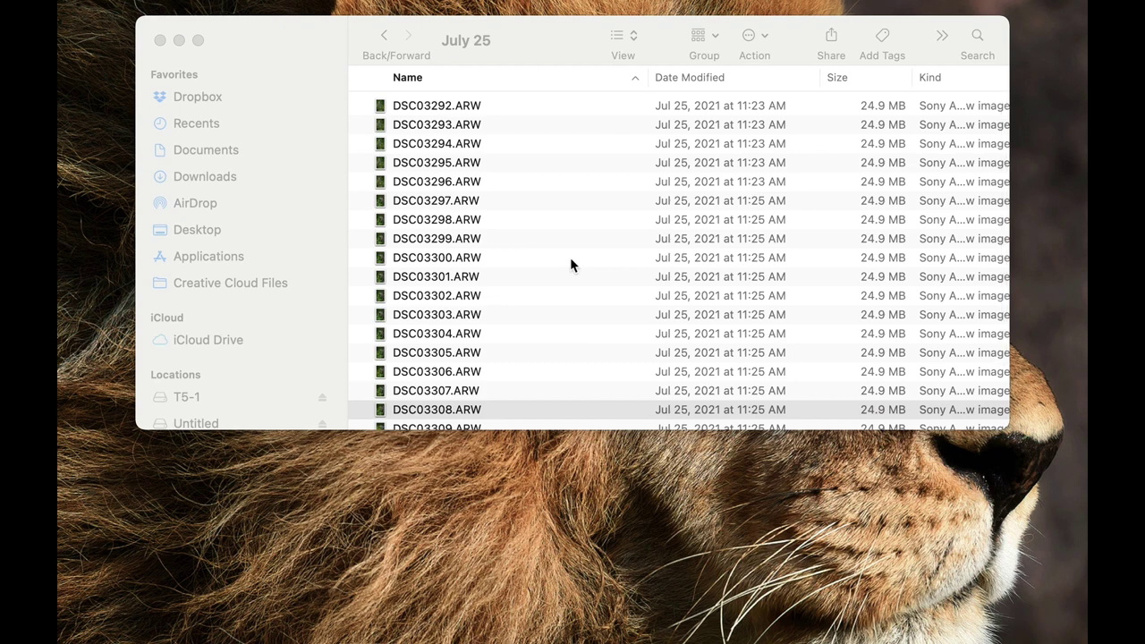
Back up the Costa Rica folder with its July 25 subfolder by copying it from T5-1 to the T5-2 drive
{"action": "left_click", "coordinate": [385, 37]}
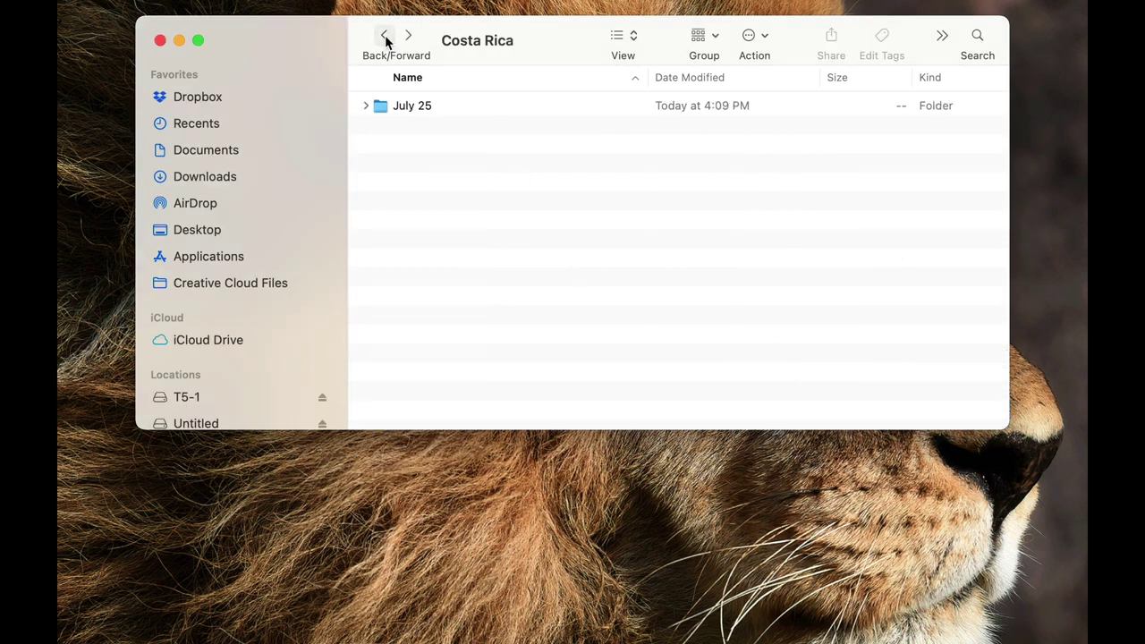
{"action": "left_click", "coordinate": [385, 37]}
{"action": "left_click", "coordinate": [367, 109]}
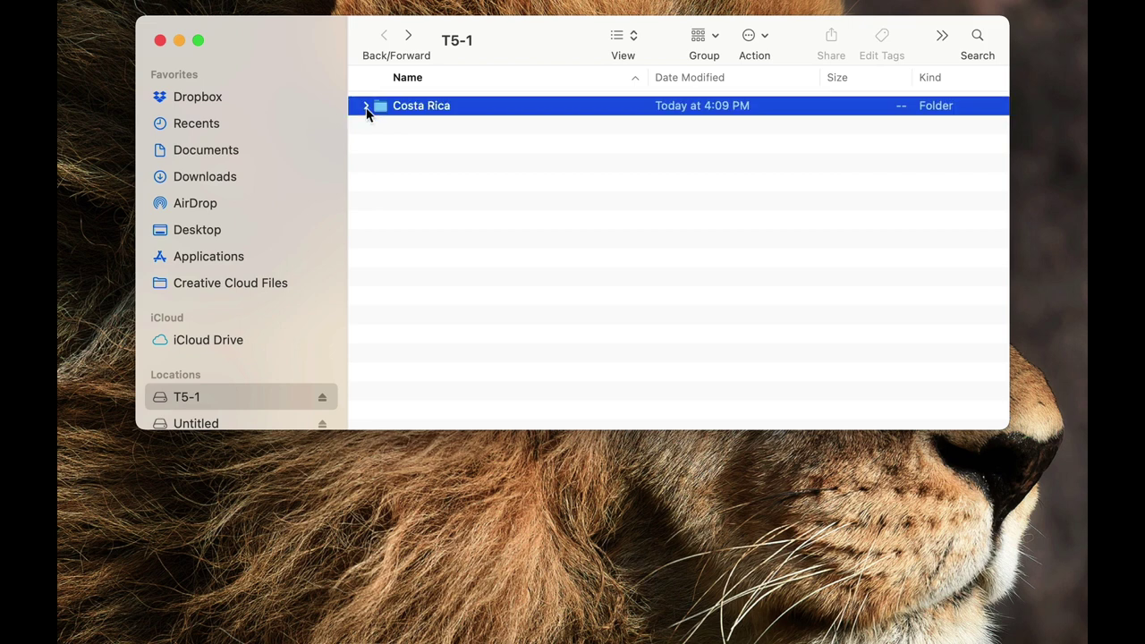
{"action": "left_click", "coordinate": [366, 107]}
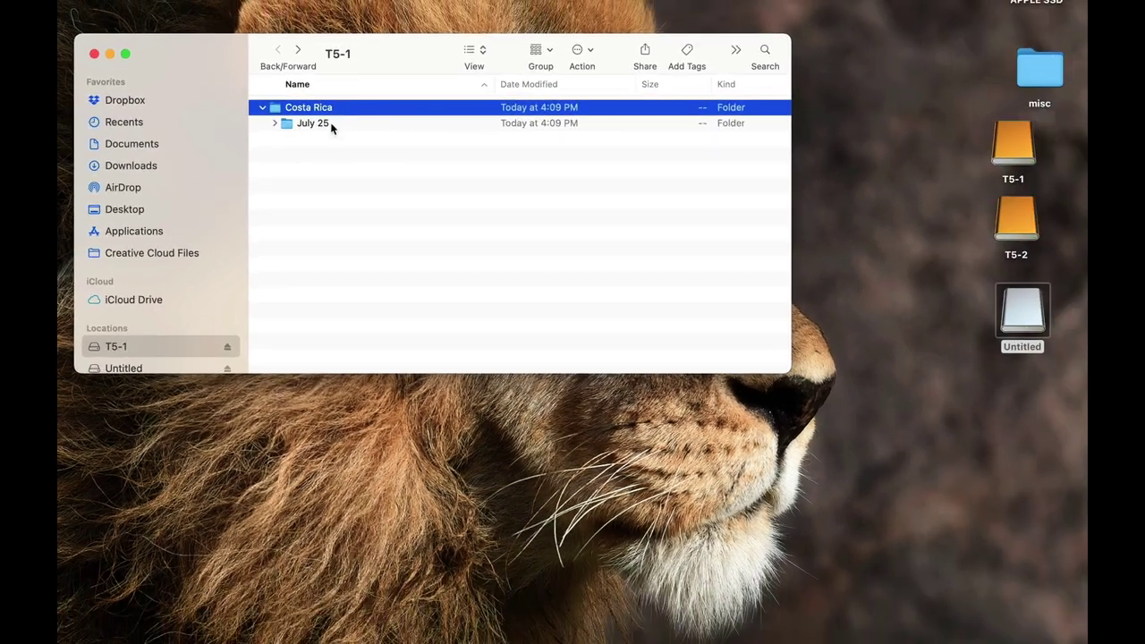
{"action": "double_click", "coordinate": [1014, 215]}
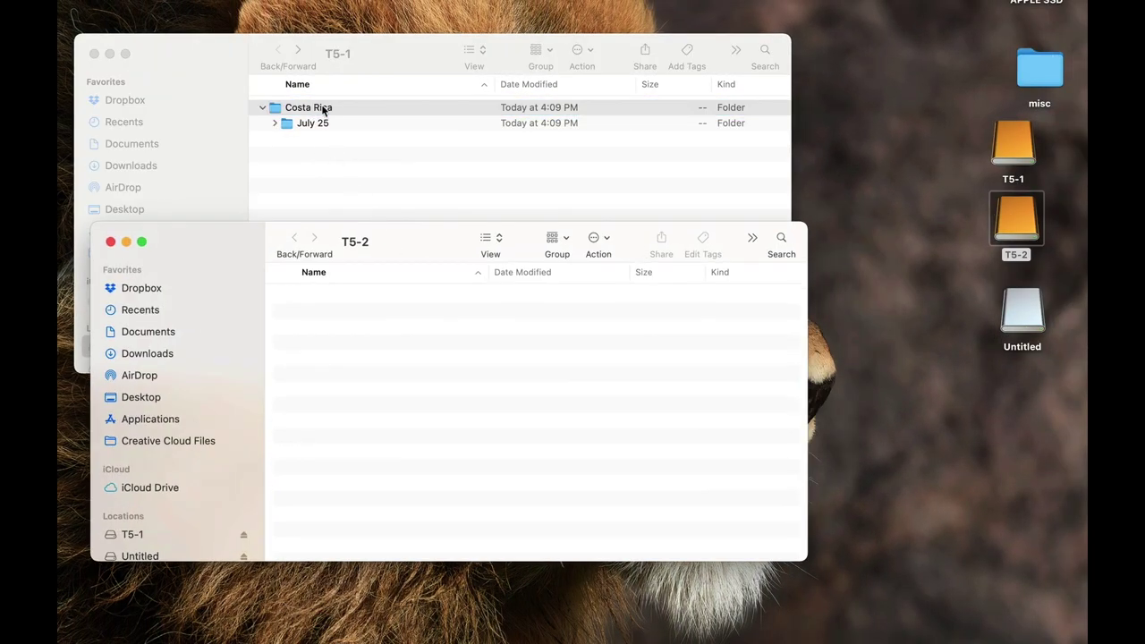
{"action": "left_click_drag", "start_coordinate": [324, 108], "coordinate": [453, 357]}
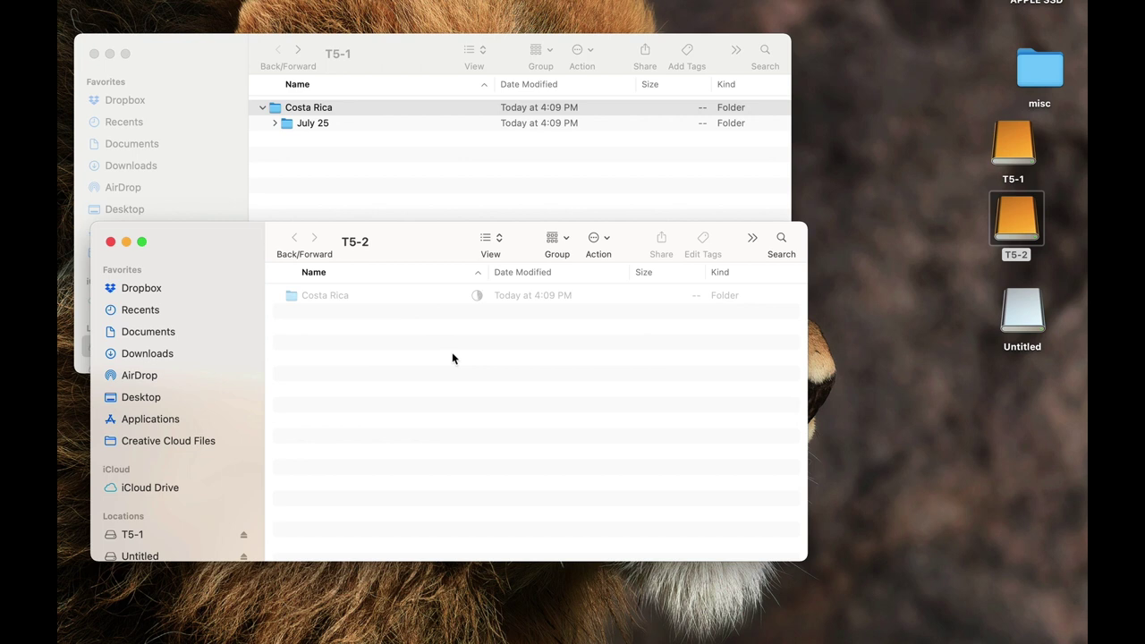
{"action": "left_click", "coordinate": [279, 296]}
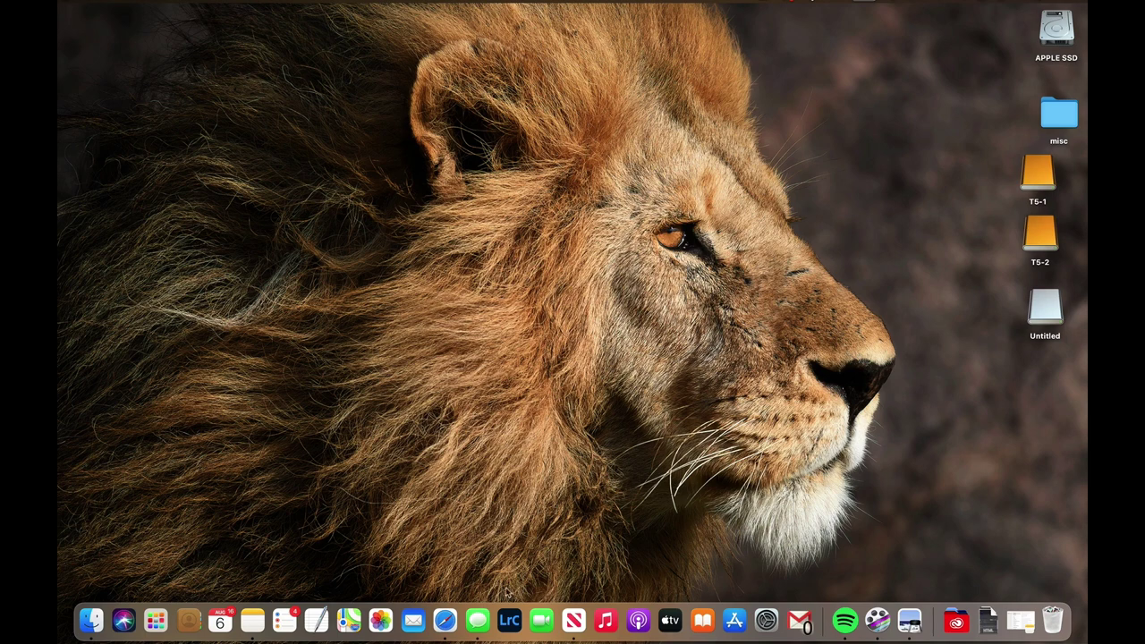
Launch Lightroom Classic and, instead of using an existing catalog, create a new one named Lightroom-CAT on the T5-1 drive
{"action": "left_click", "coordinate": [509, 620]}
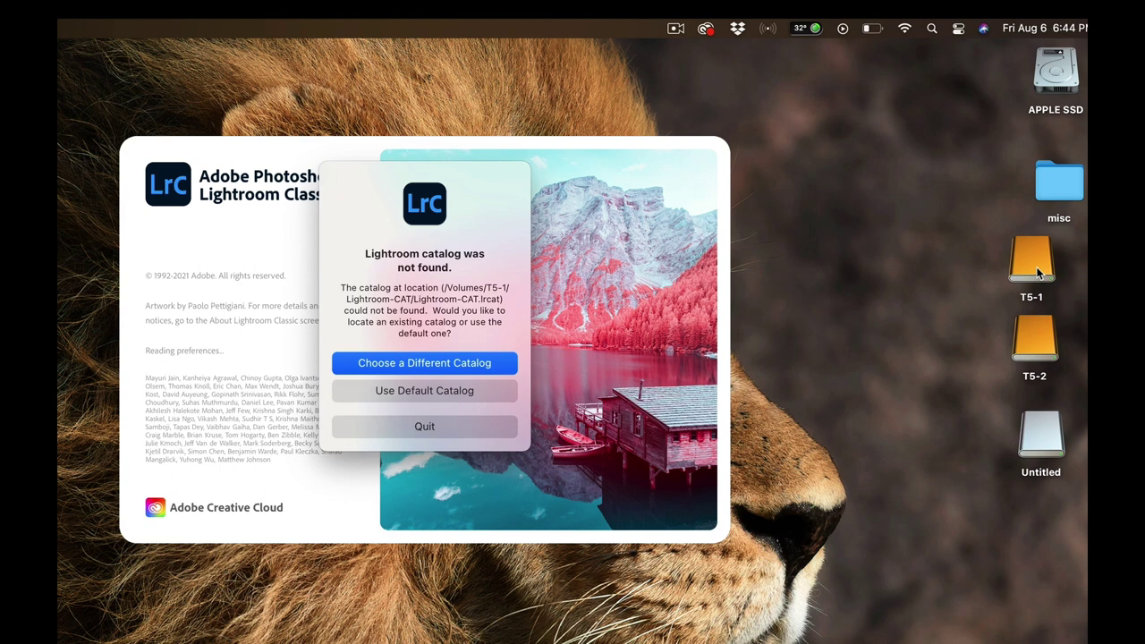
{"action": "left_click", "coordinate": [399, 367]}
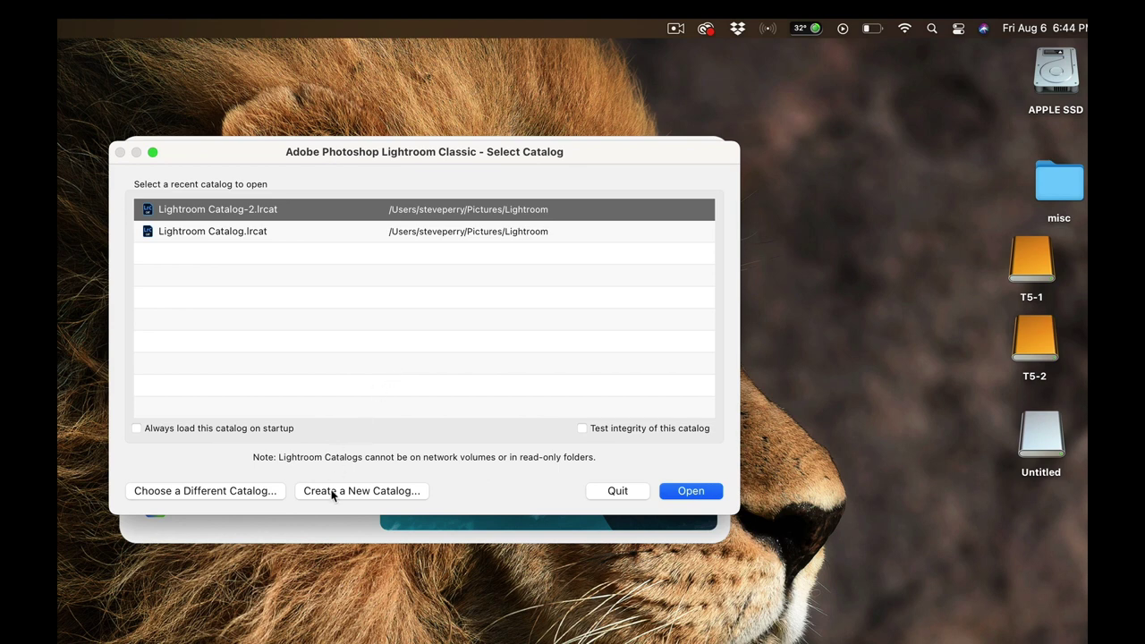
{"action": "left_click", "coordinate": [351, 498]}
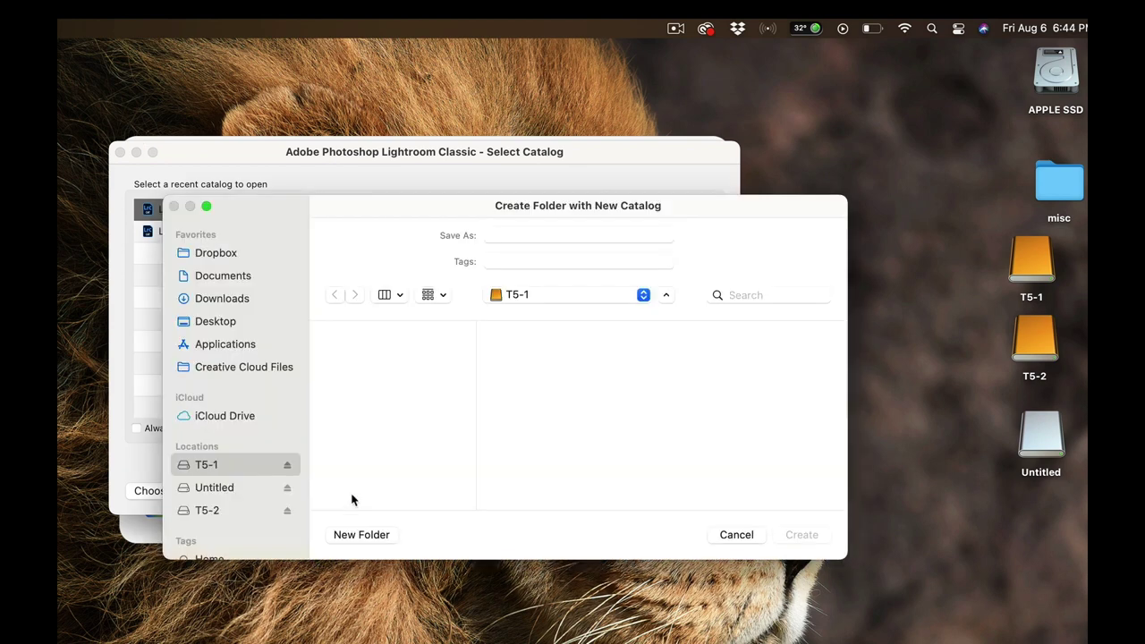
{"action": "left_click", "coordinate": [542, 294]}
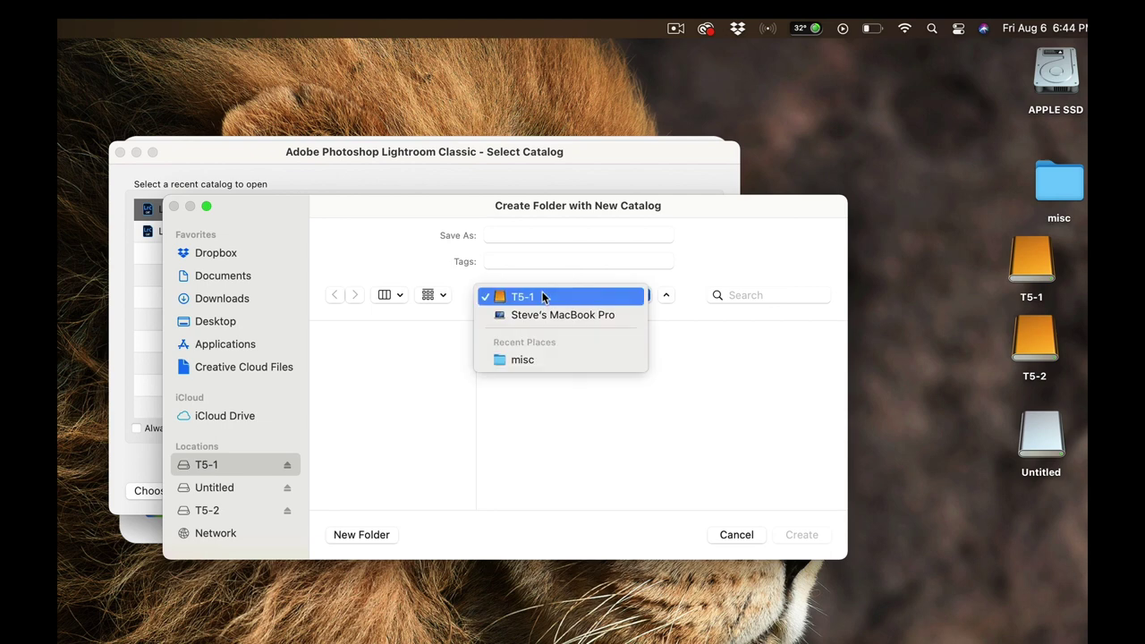
{"action": "left_click", "coordinate": [533, 313]}
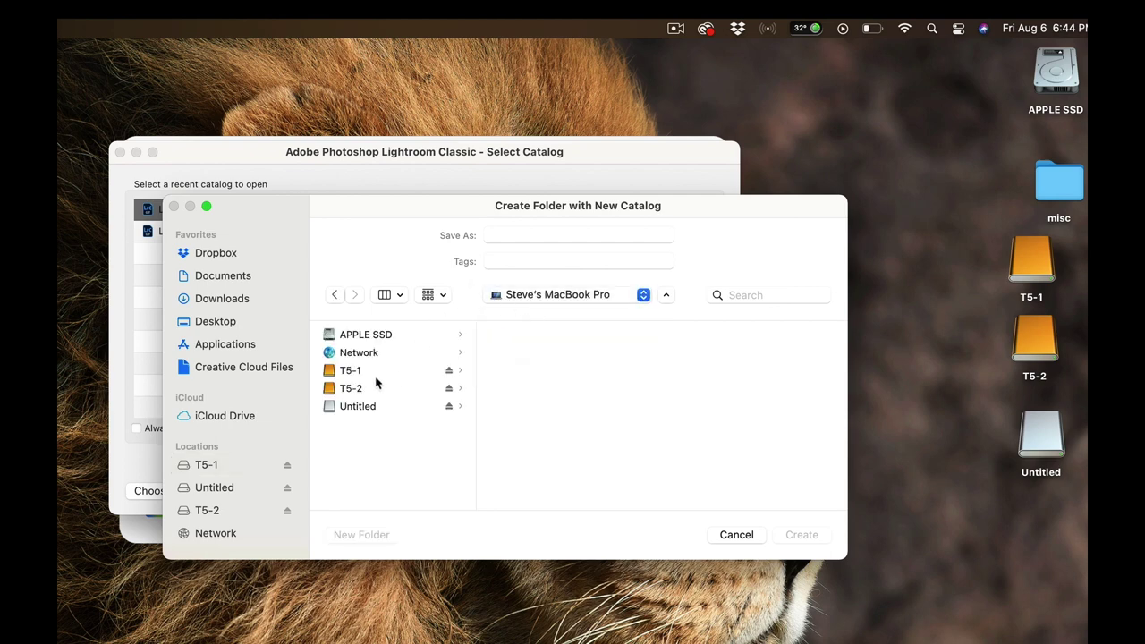
{"action": "left_click", "coordinate": [353, 374]}
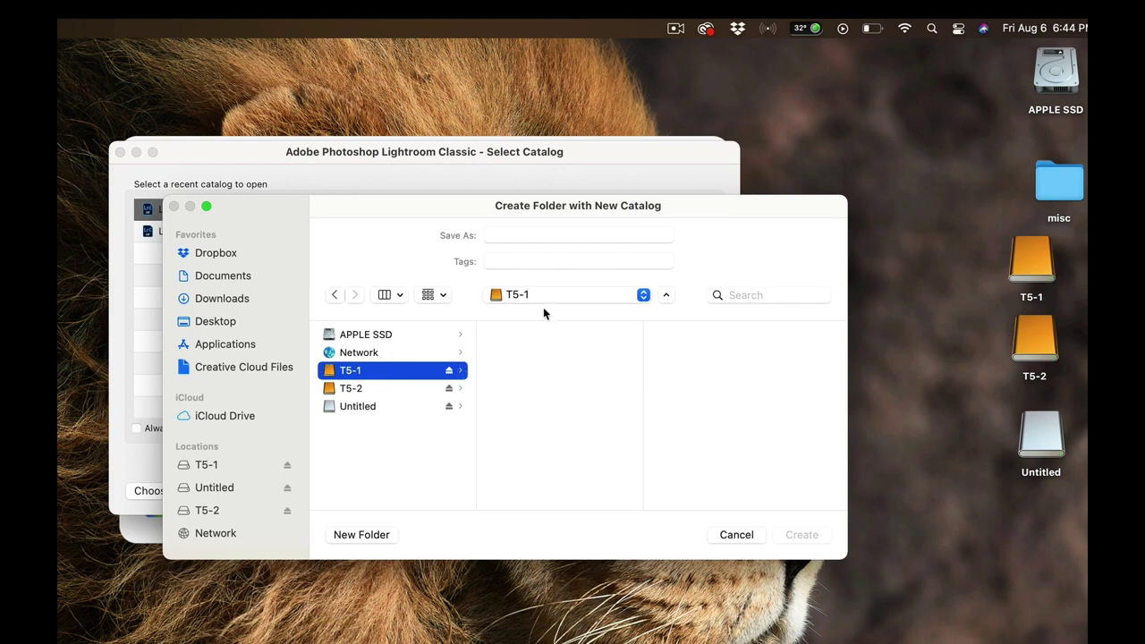
{"action": "left_click", "coordinate": [536, 236]}
{"action": "type", "text": "Lightroom-CAT"}
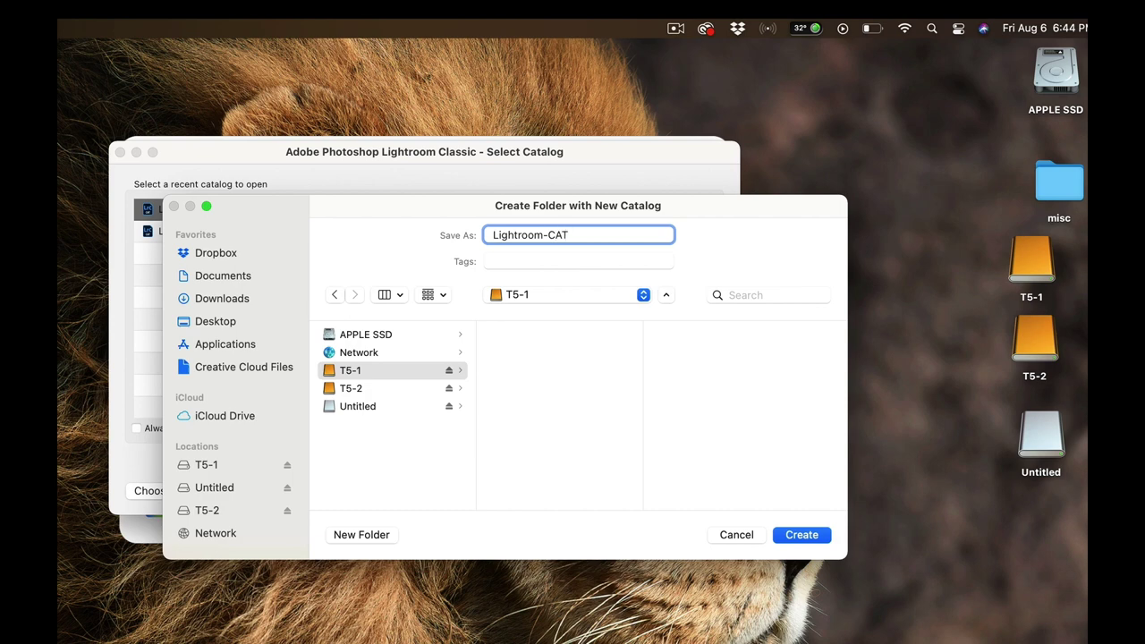
{"action": "left_click", "coordinate": [807, 535]}
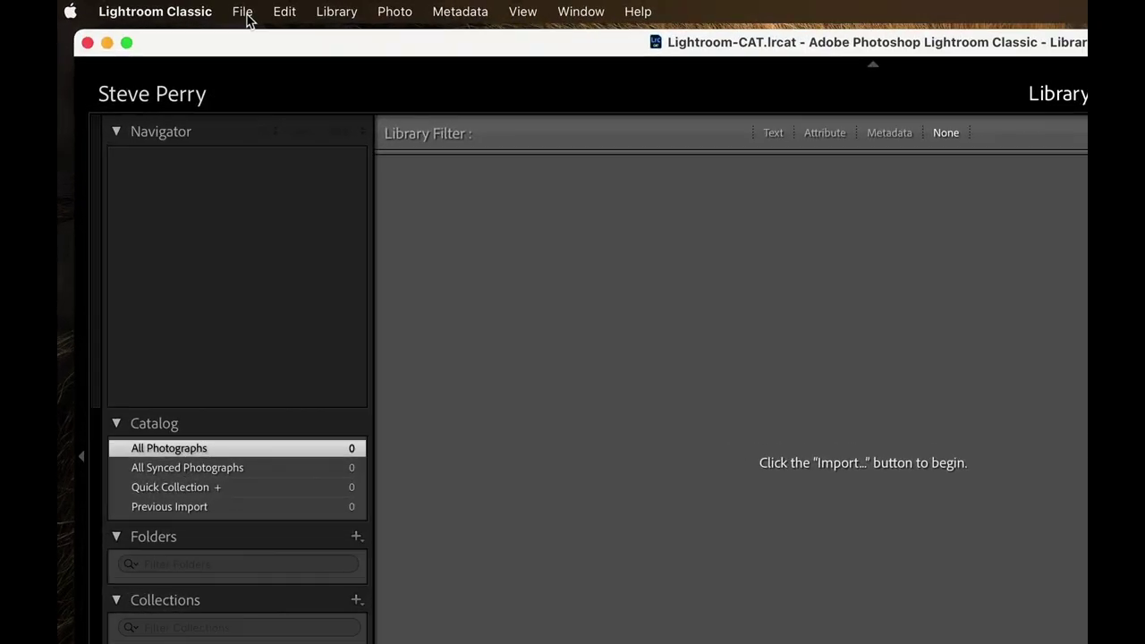
{"action": "left_click", "coordinate": [184, 8]}
{"action": "left_click", "coordinate": [254, 40]}
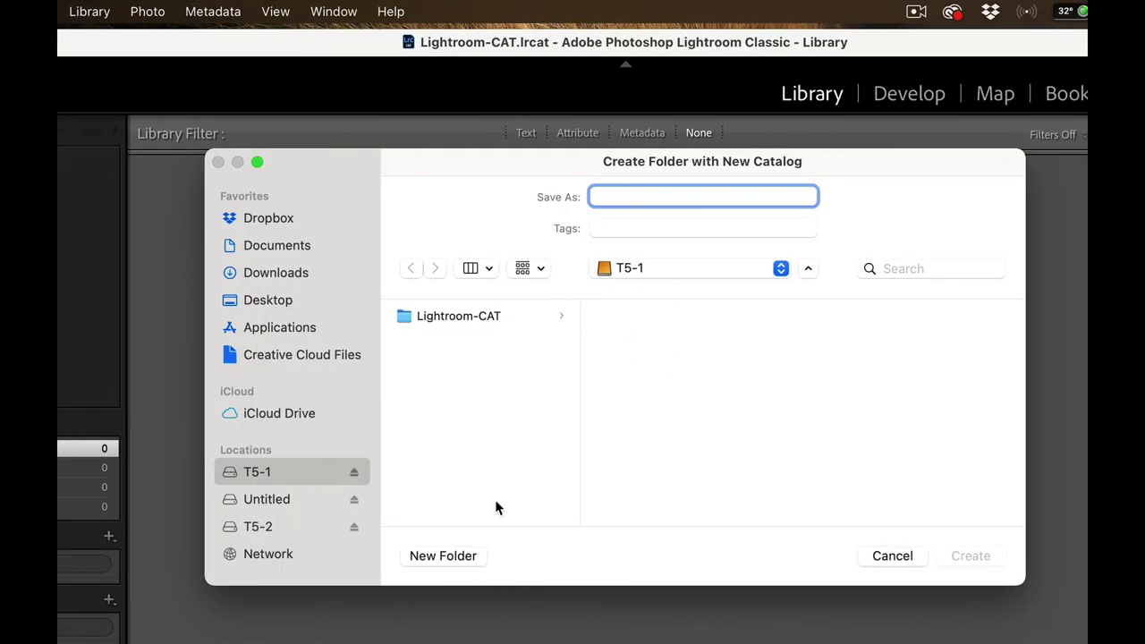
{"action": "left_click", "coordinate": [637, 273]}
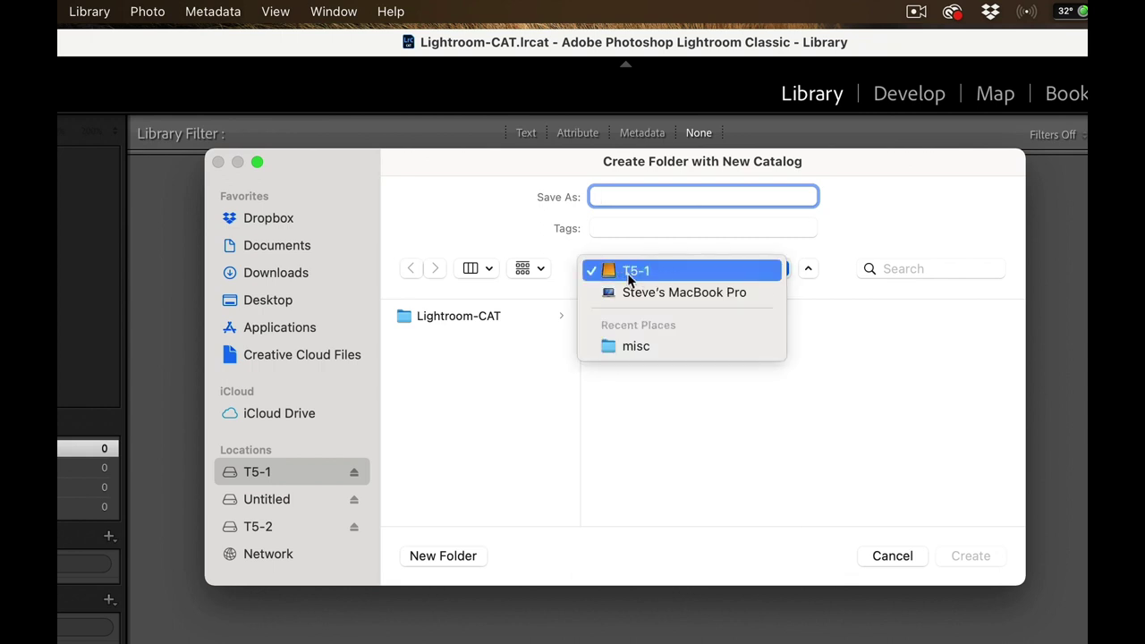
{"action": "left_click", "coordinate": [529, 228]}
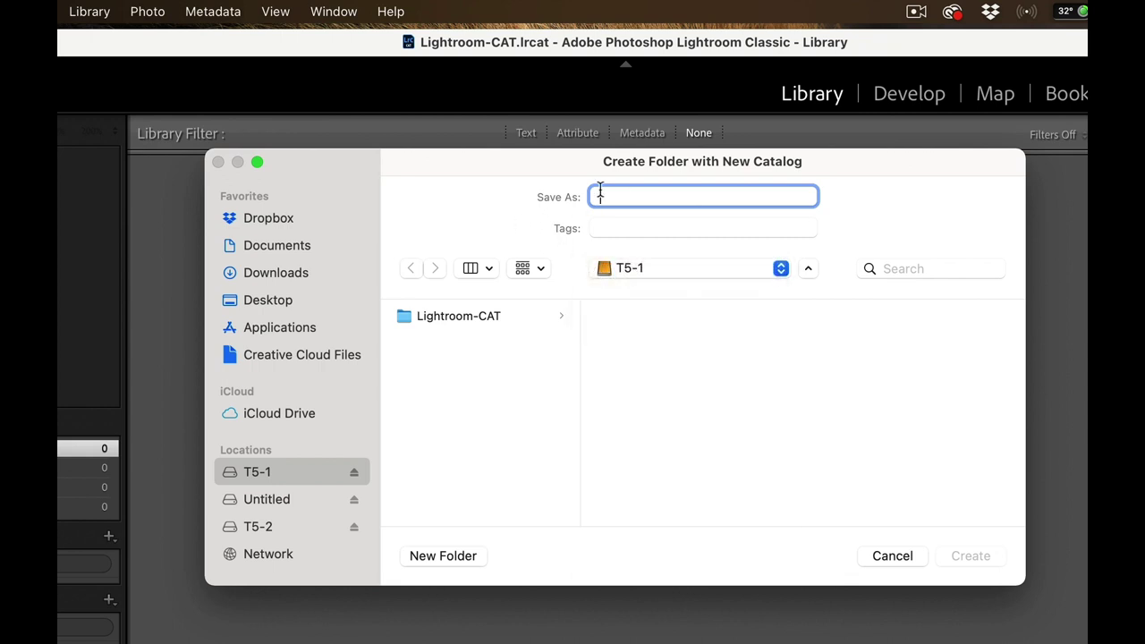
{"action": "left_click", "coordinate": [629, 270]}
{"action": "left_click", "coordinate": [629, 270]}
{"action": "left_click", "coordinate": [885, 564]}
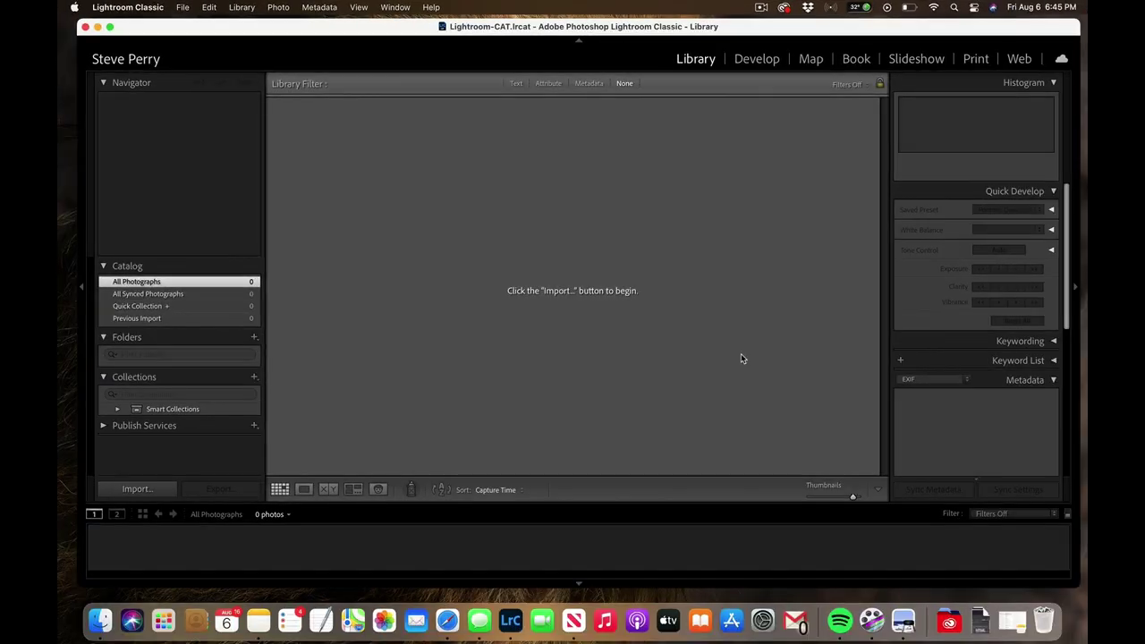
Start importing the memory card photos and enable a second copy with the T5-2 drive as its location
{"action": "left_click", "coordinate": [127, 489]}
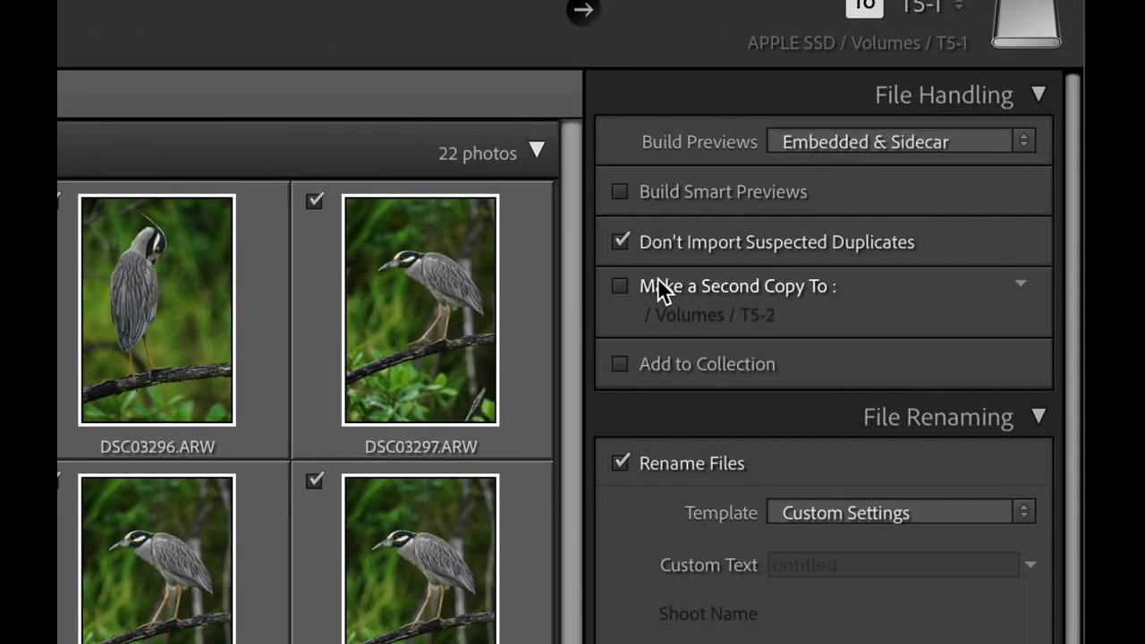
{"action": "left_click", "coordinate": [619, 287]}
{"action": "left_click", "coordinate": [692, 316]}
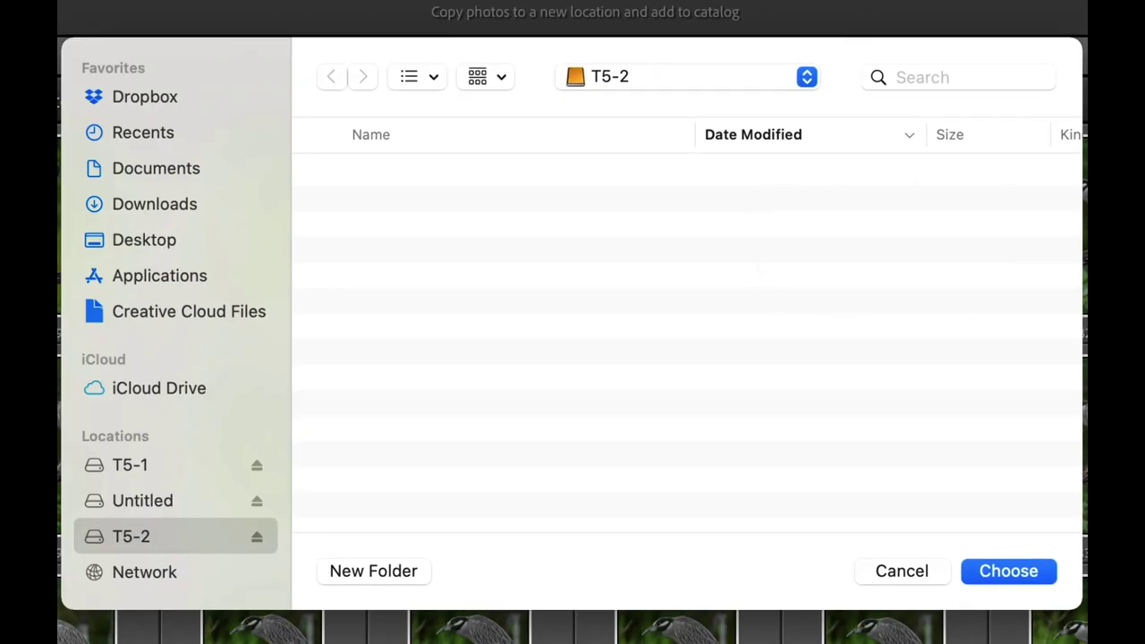
{"action": "left_click", "coordinate": [650, 78]}
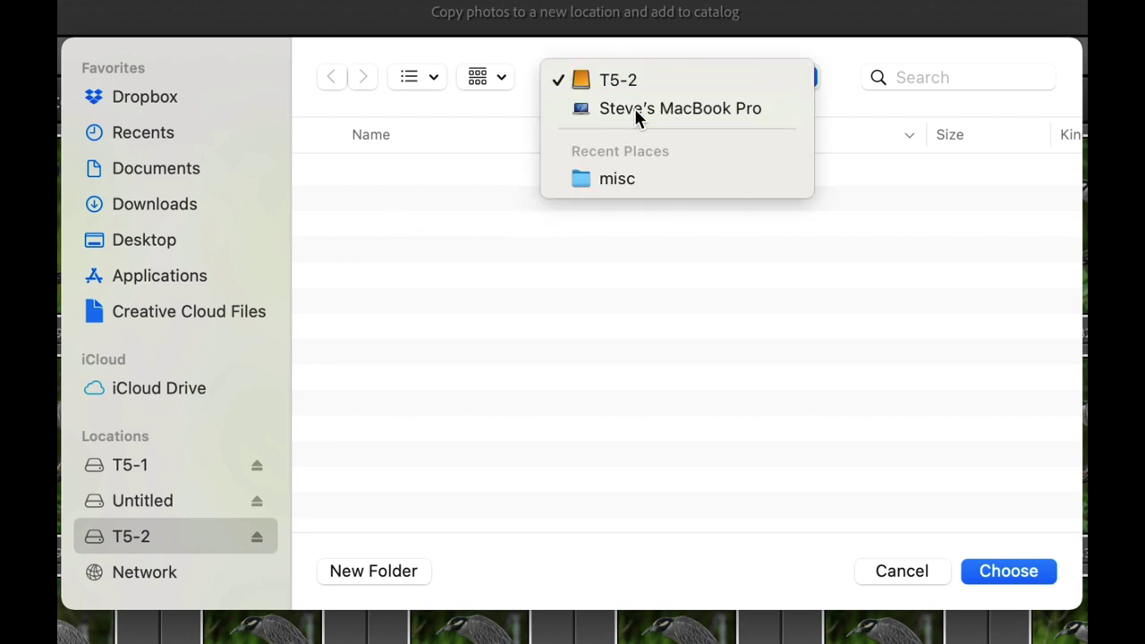
{"action": "left_click", "coordinate": [637, 108]}
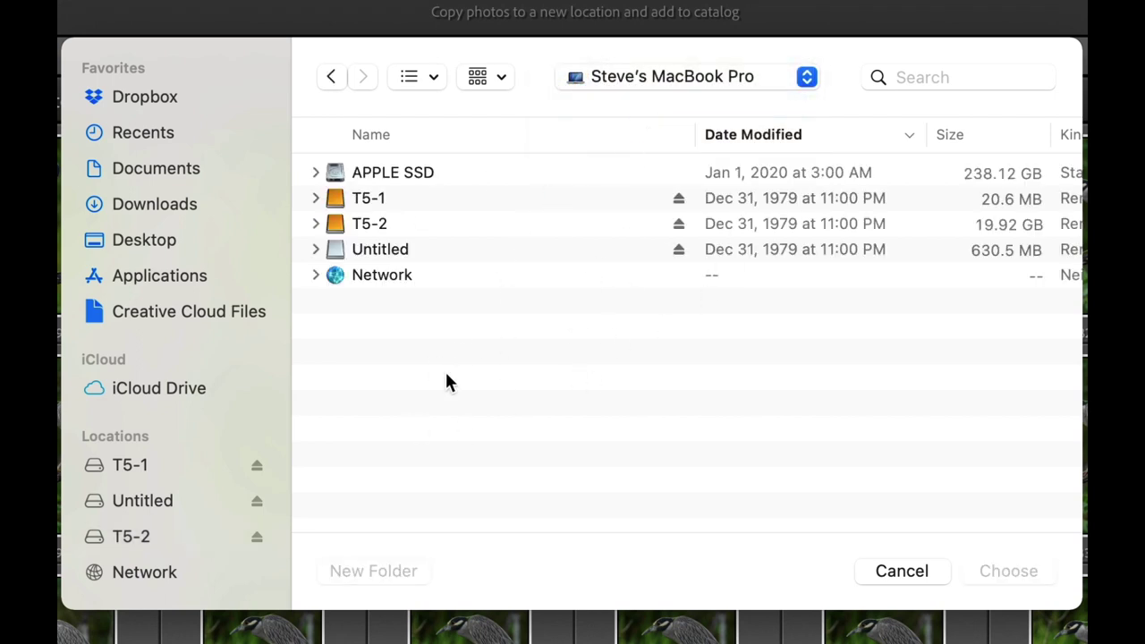
{"action": "left_click", "coordinate": [396, 227]}
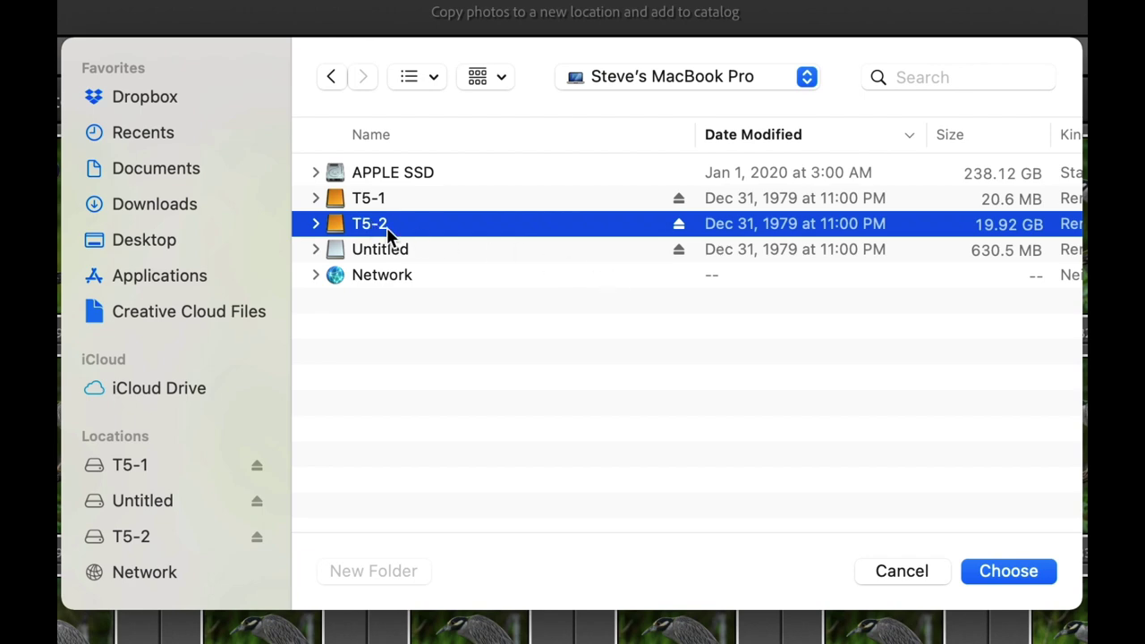
{"action": "left_click", "coordinate": [1002, 569]}
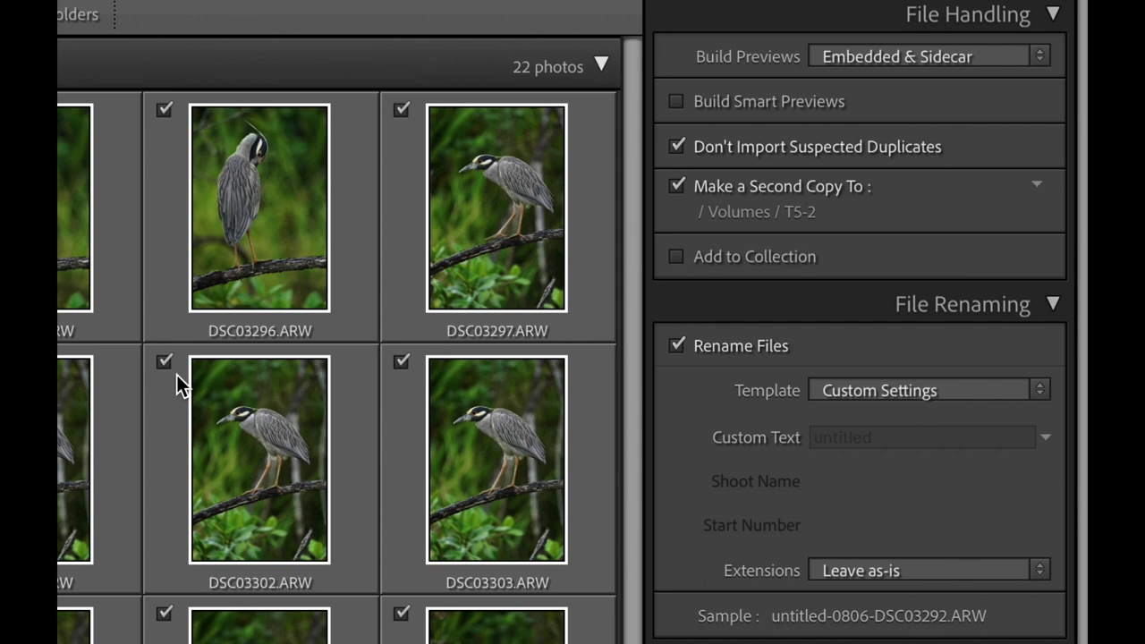
Set the custom text for renaming the imported files to cr, rejecting the suggested autocorrection
{"action": "mouse_move", "coordinate": [177, 375]}
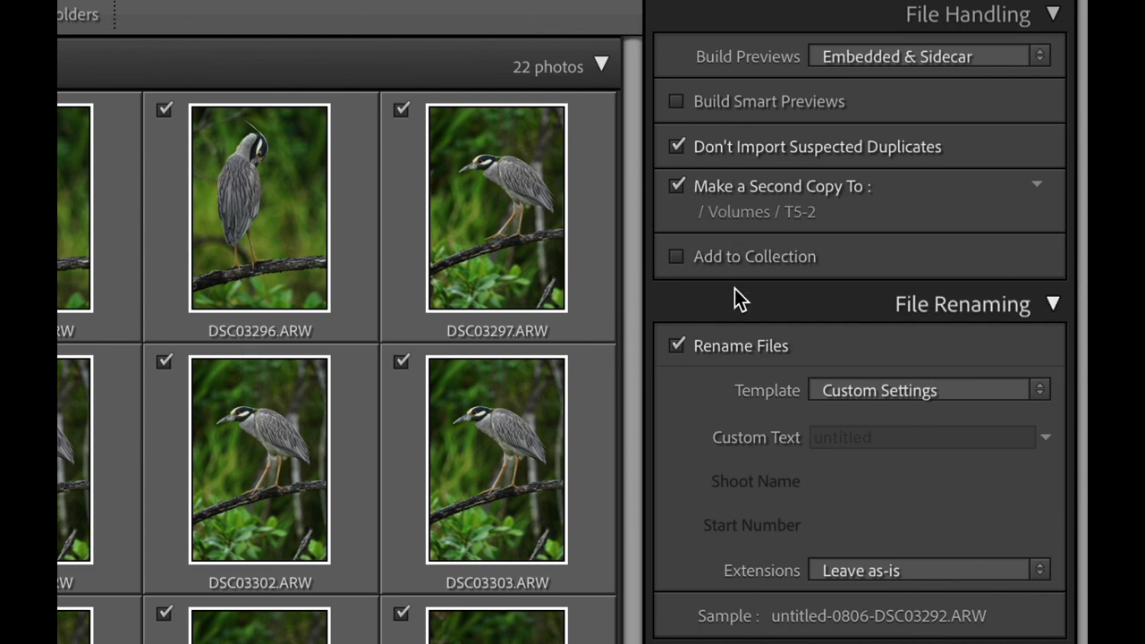
{"action": "left_click", "coordinate": [846, 440]}
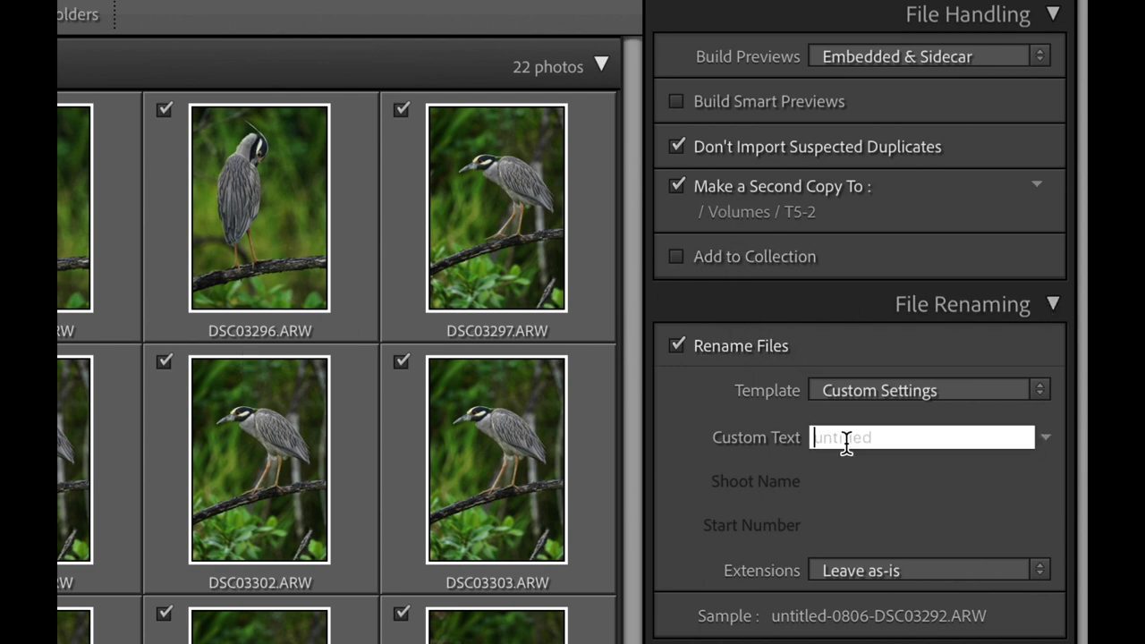
{"action": "type", "text": "cr"}
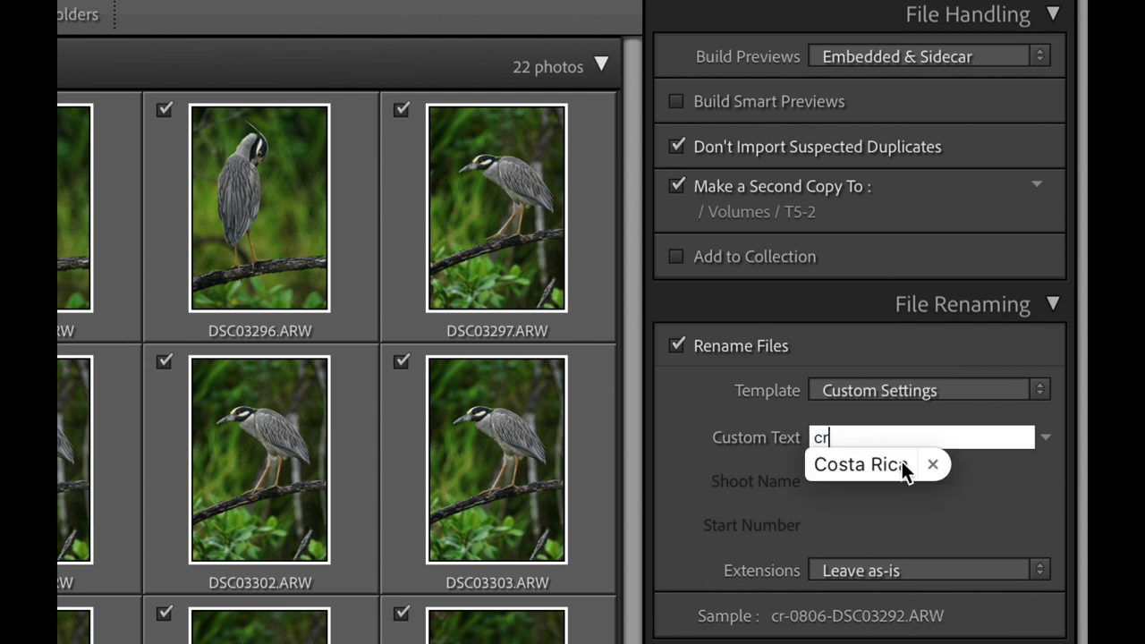
{"action": "left_click", "coordinate": [934, 460]}
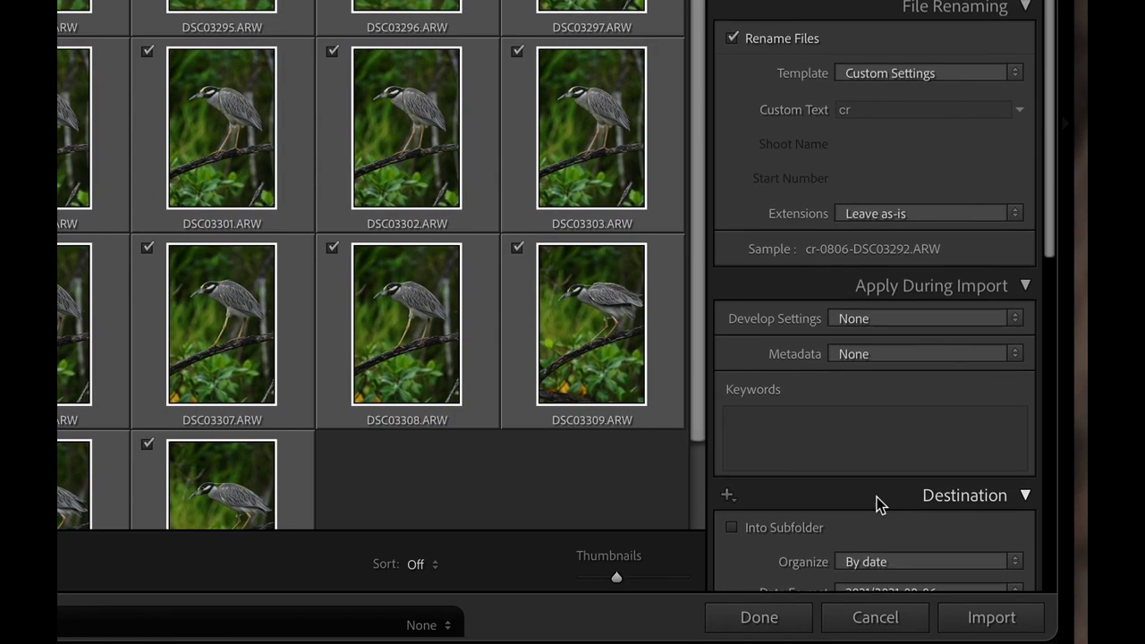
Collapse the APPLE SSD folder tree in the import destination and organize the photos into one folder
{"action": "scroll", "coordinate": [877, 503], "scroll_direction": "down", "scroll_amount": 10}
{"action": "scroll", "coordinate": [876, 504], "scroll_direction": "down", "scroll_amount": 4}
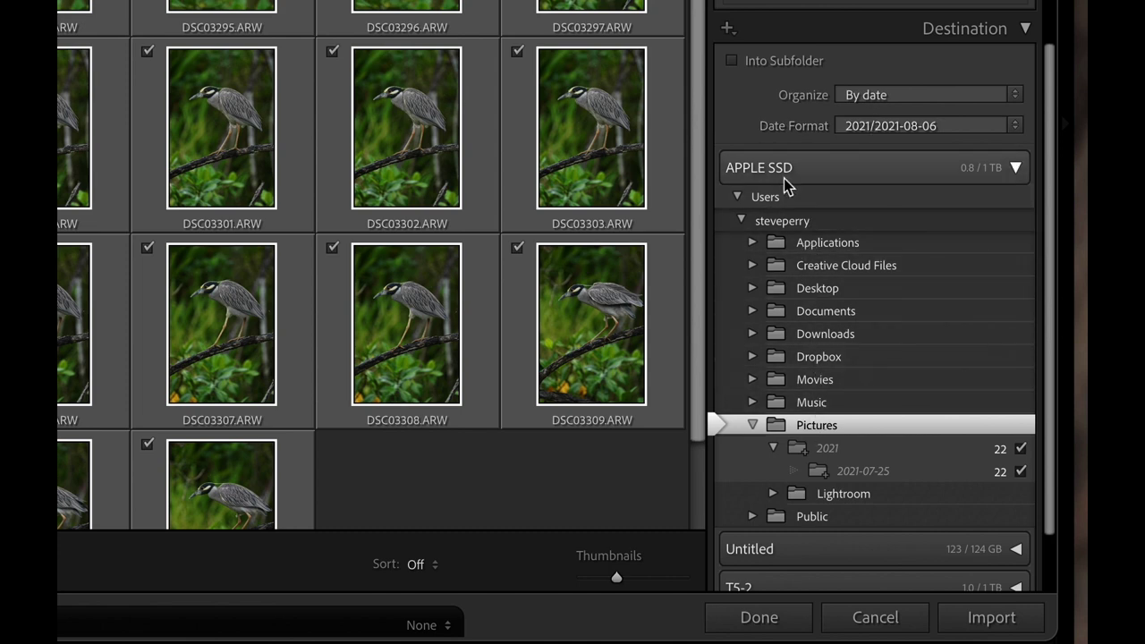
{"action": "left_click", "coordinate": [1014, 169]}
{"action": "scroll", "coordinate": [1000, 208], "scroll_direction": "down", "scroll_amount": 1}
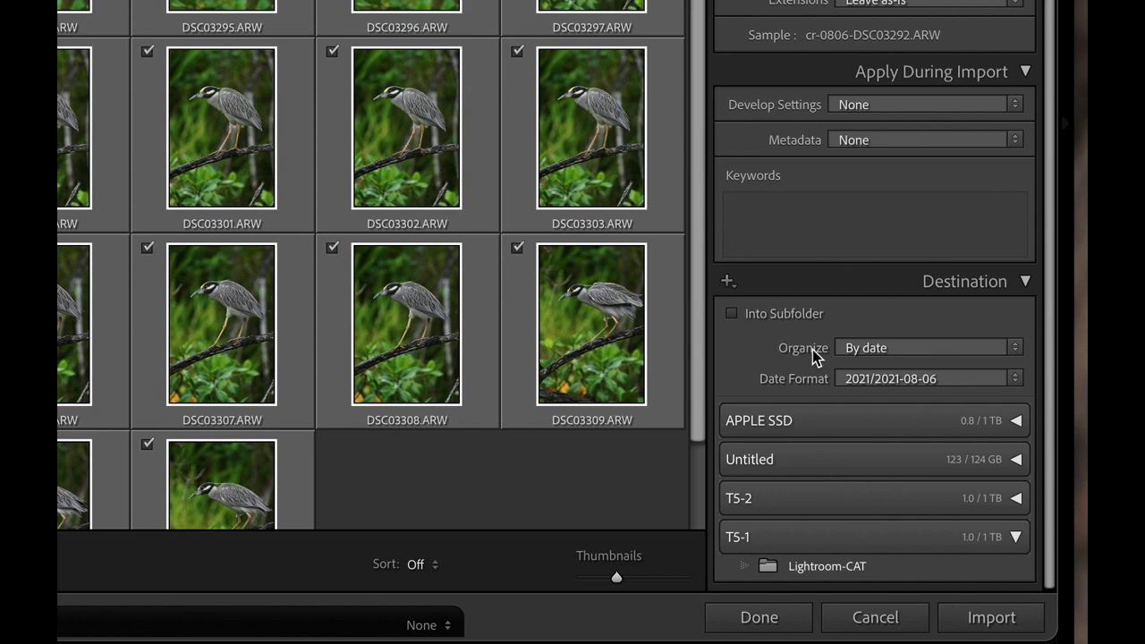
{"action": "left_click", "coordinate": [864, 354]}
{"action": "left_click", "coordinate": [864, 372]}
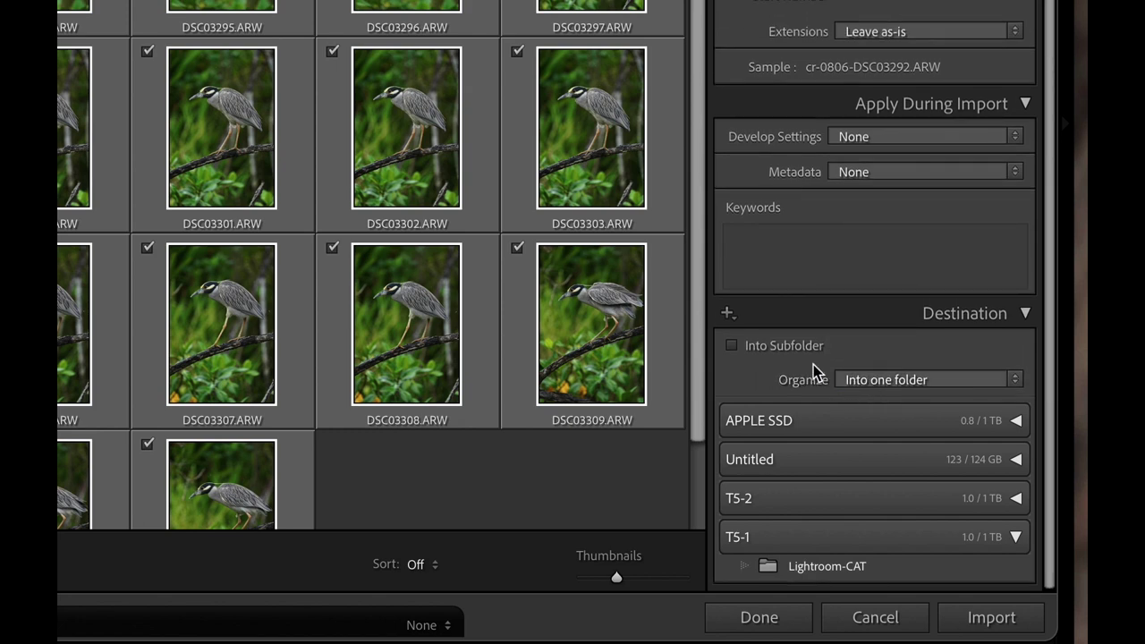
Create a new folder named Costa Rica on the T5-1 drive and choose it as the import destination
{"action": "left_click", "coordinate": [729, 315]}
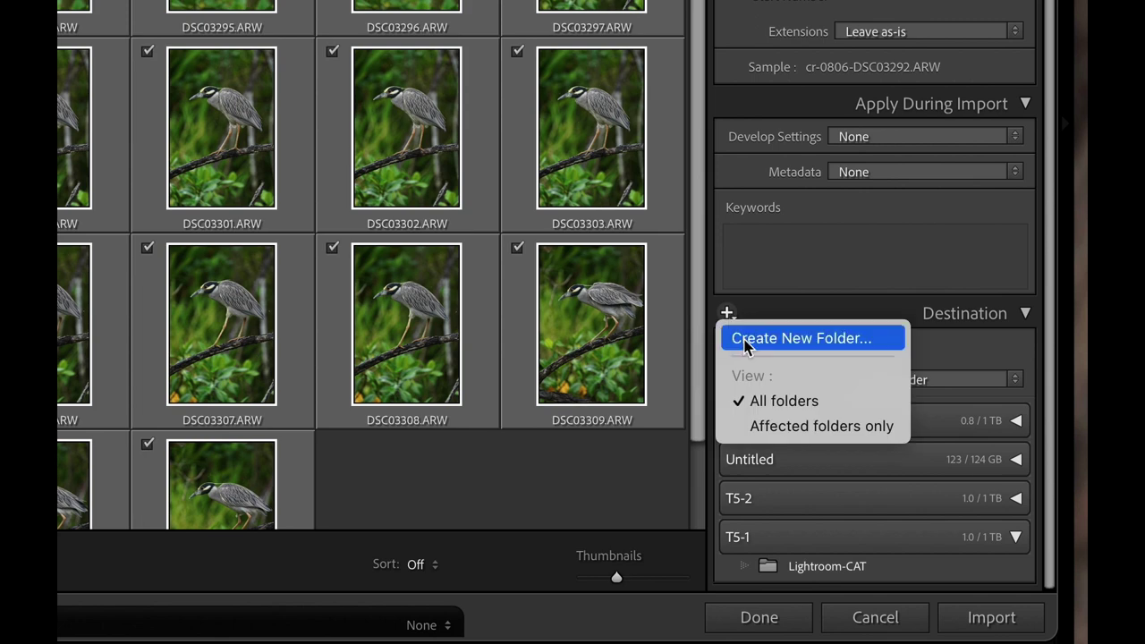
{"action": "left_click", "coordinate": [747, 339]}
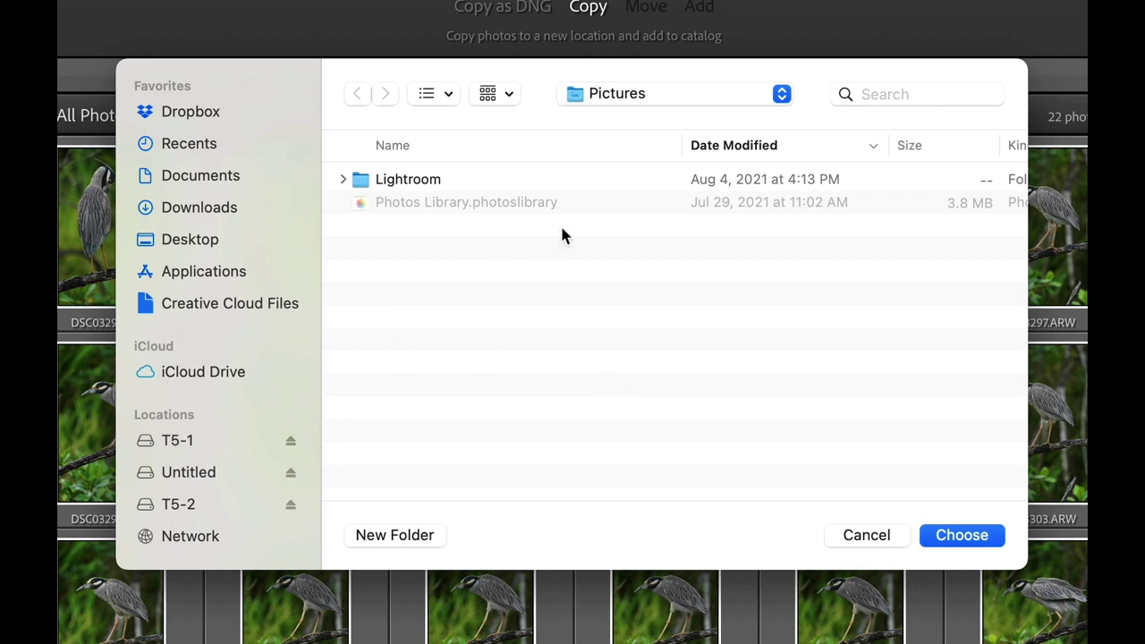
{"action": "left_click", "coordinate": [173, 438]}
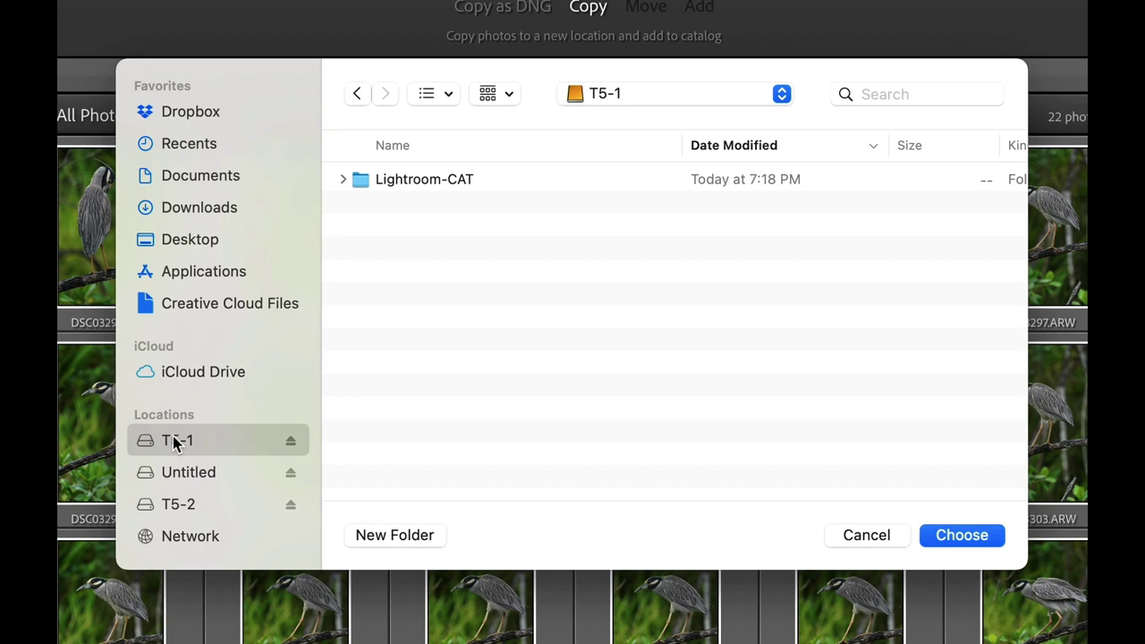
{"action": "left_click", "coordinate": [409, 537]}
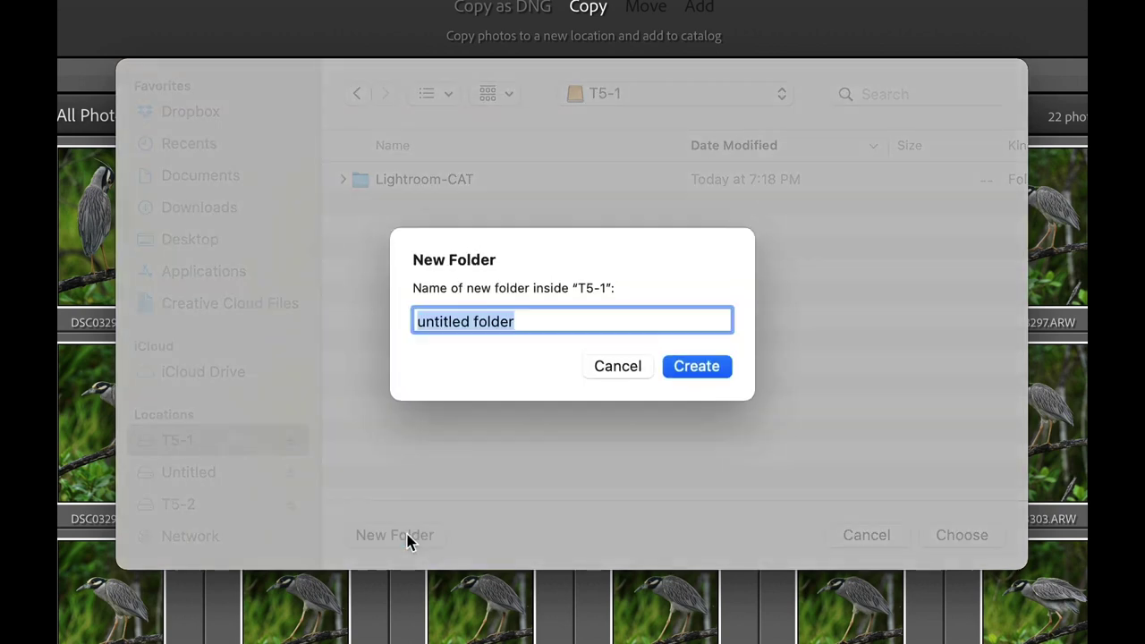
{"action": "type", "text": "cr"}
{"action": "left_click", "coordinate": [468, 346]}
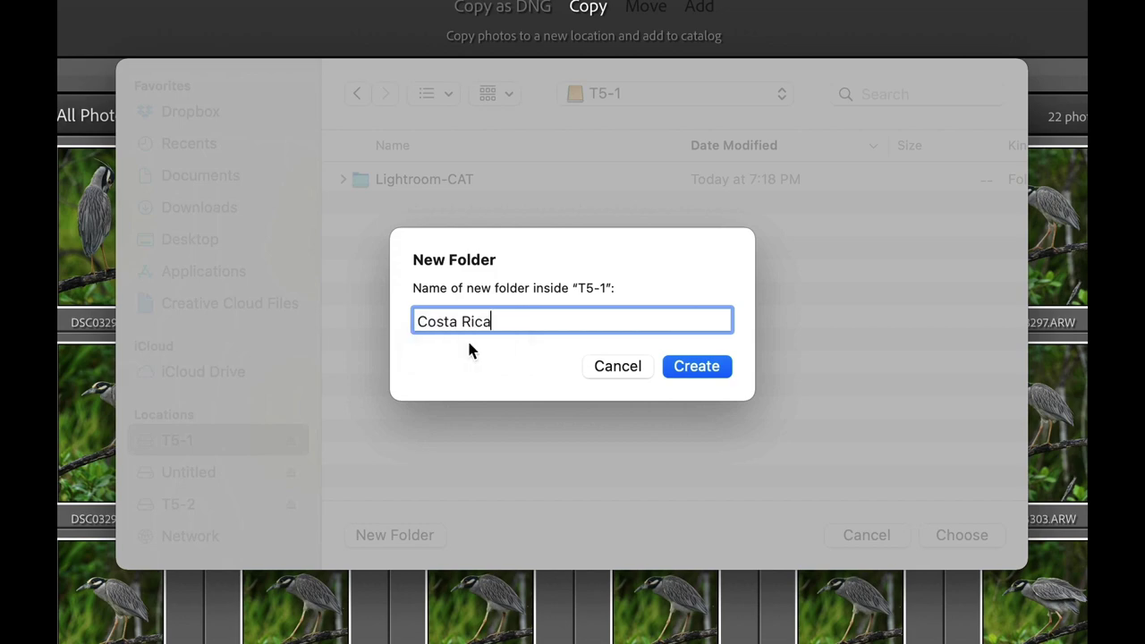
{"action": "left_click", "coordinate": [694, 366]}
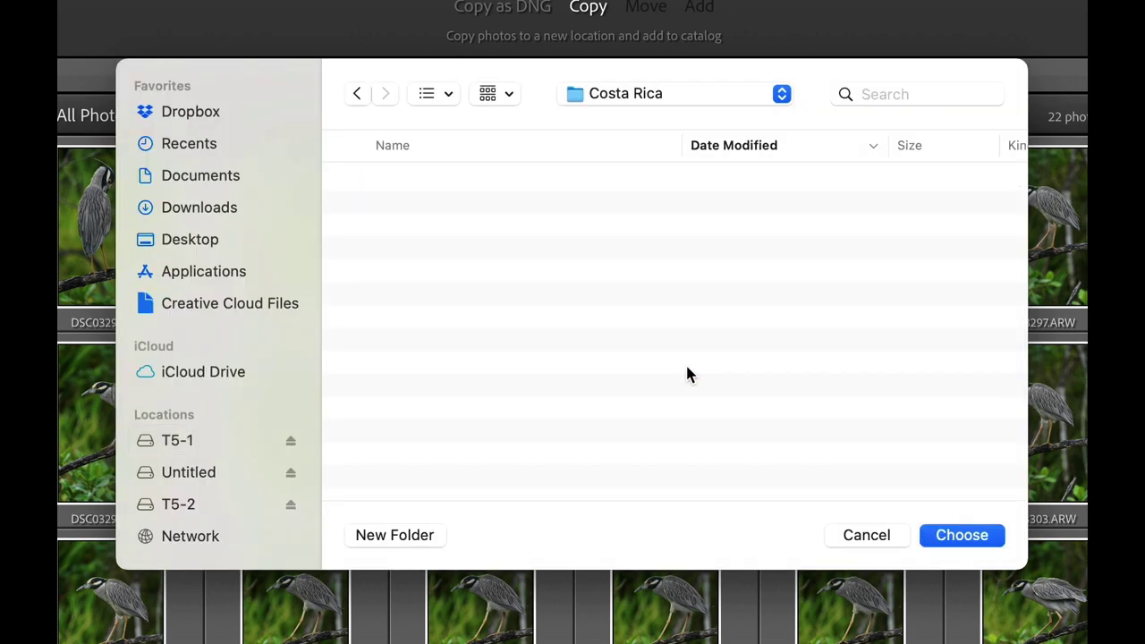
{"action": "left_click", "coordinate": [963, 536]}
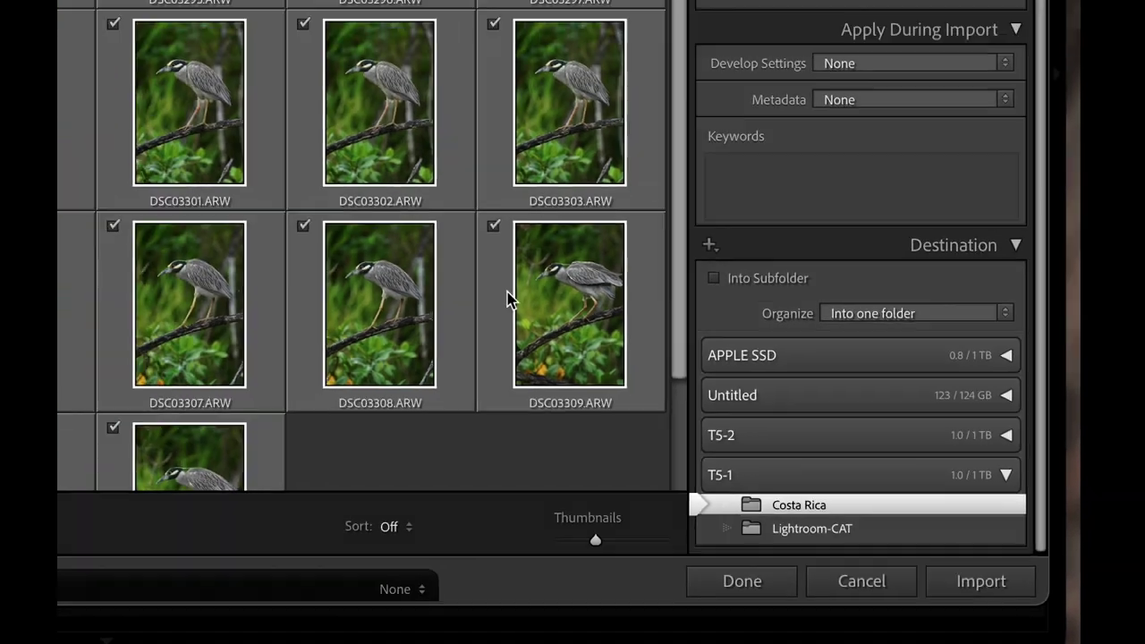
Review the second copy, renaming and destination settings, and import the checked photos into the catalog
{"action": "scroll", "coordinate": [868, 215], "scroll_direction": "up", "scroll_amount": 5}
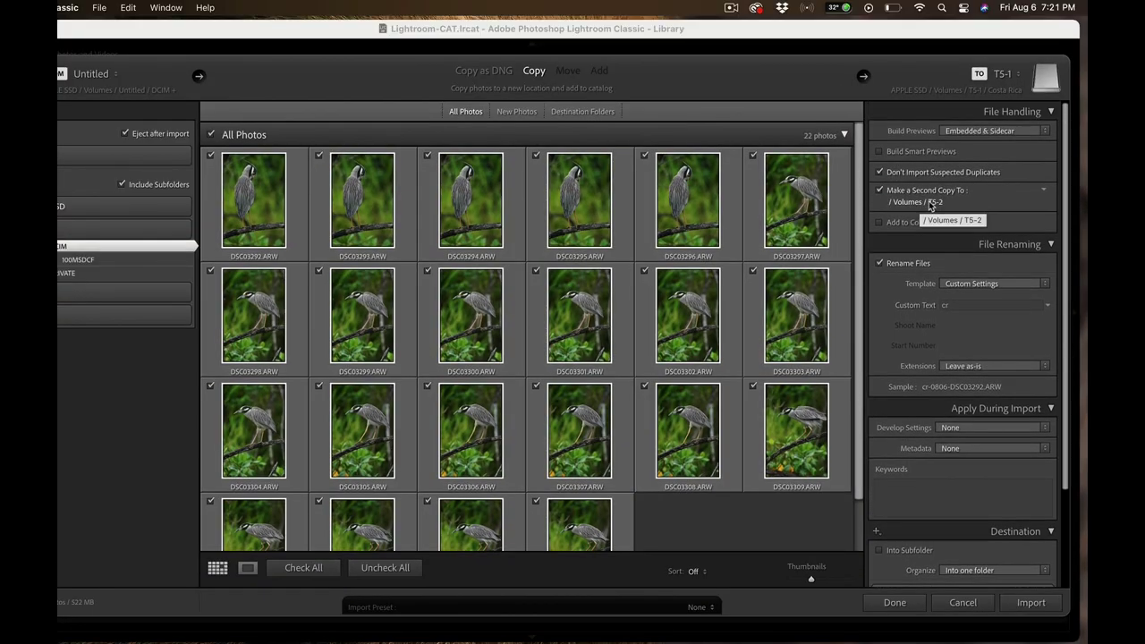
{"action": "scroll", "coordinate": [930, 251], "scroll_direction": "down", "scroll_amount": 5}
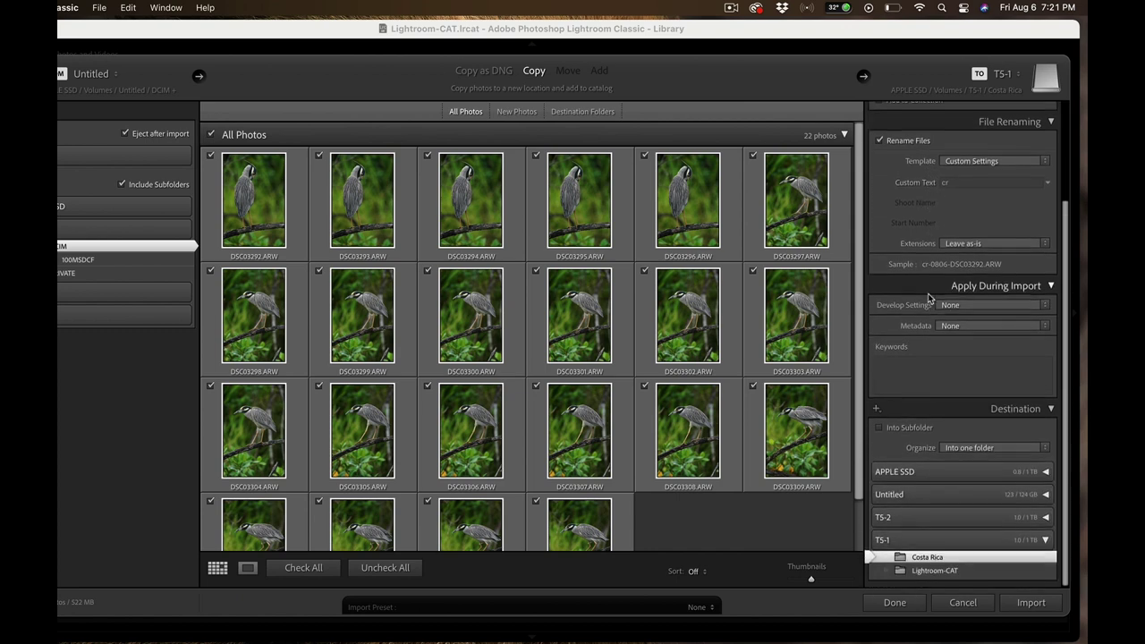
{"action": "left_click", "coordinate": [1032, 603]}
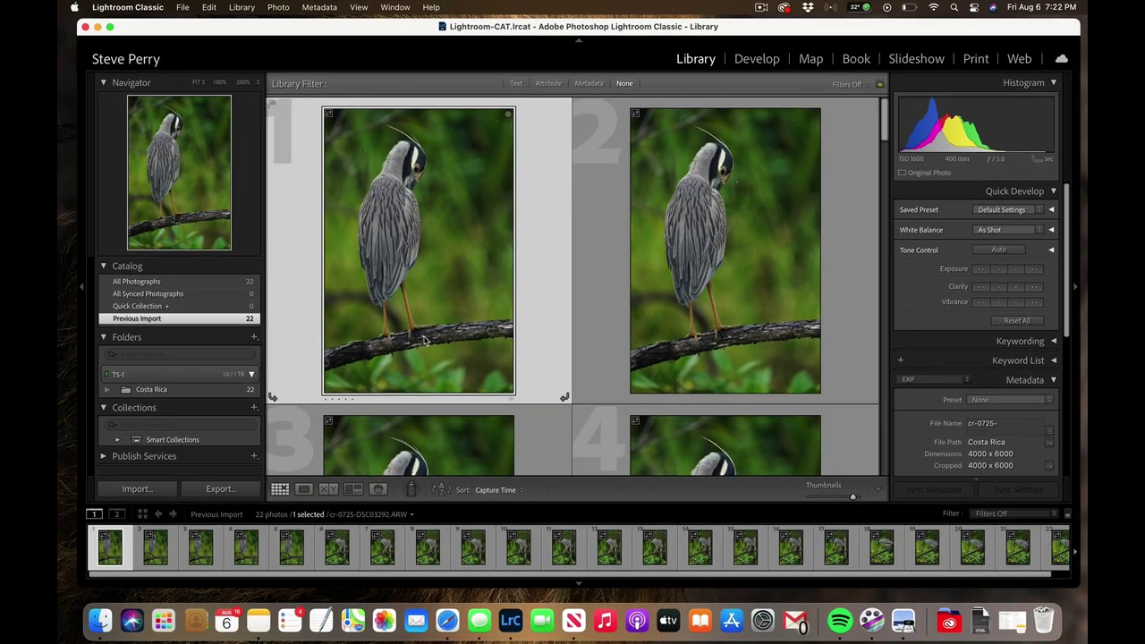
Switch to Finder and check the renamed photos inside the Costa Rica folder on the T5-1 drive
{"action": "left_click", "coordinate": [98, 28]}
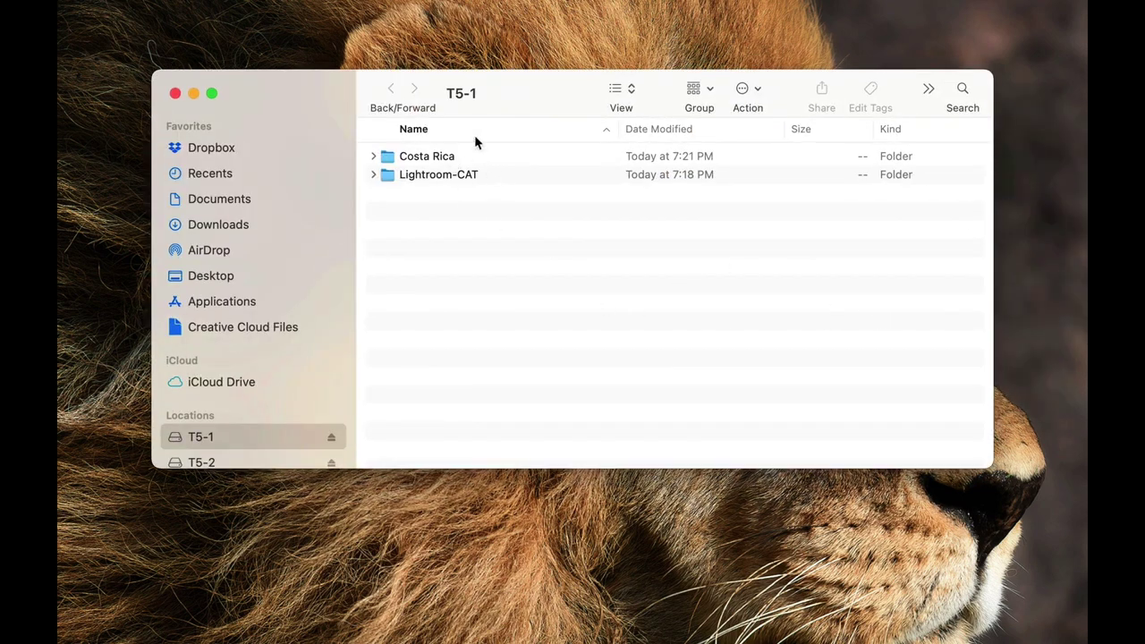
{"action": "mouse_move", "coordinate": [466, 107]}
{"action": "left_click", "coordinate": [373, 156]}
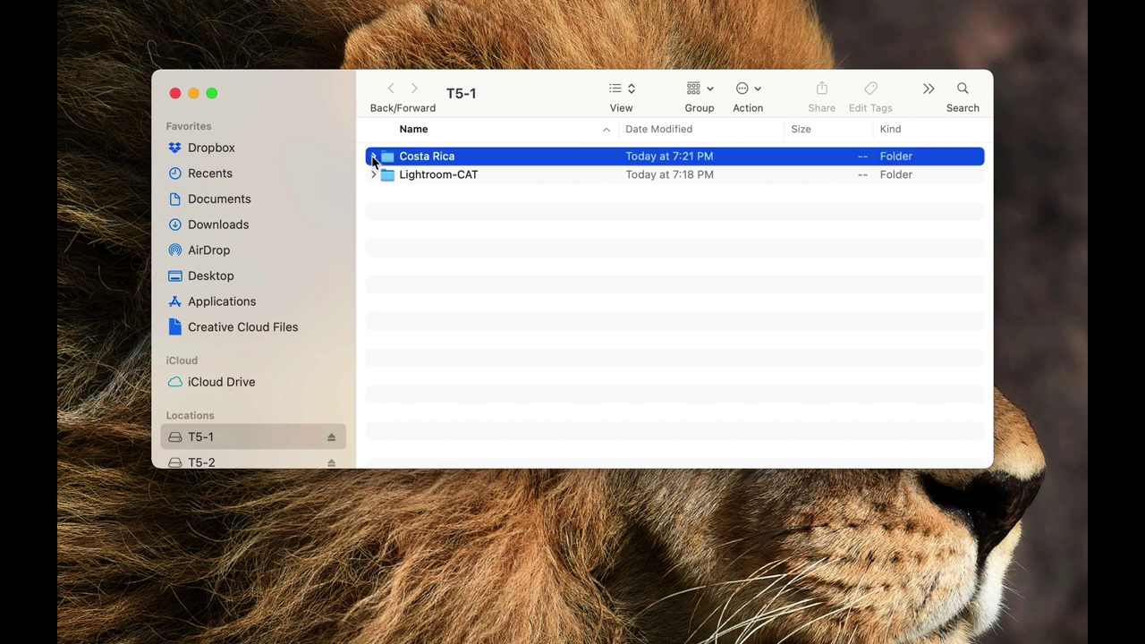
{"action": "left_click", "coordinate": [373, 155]}
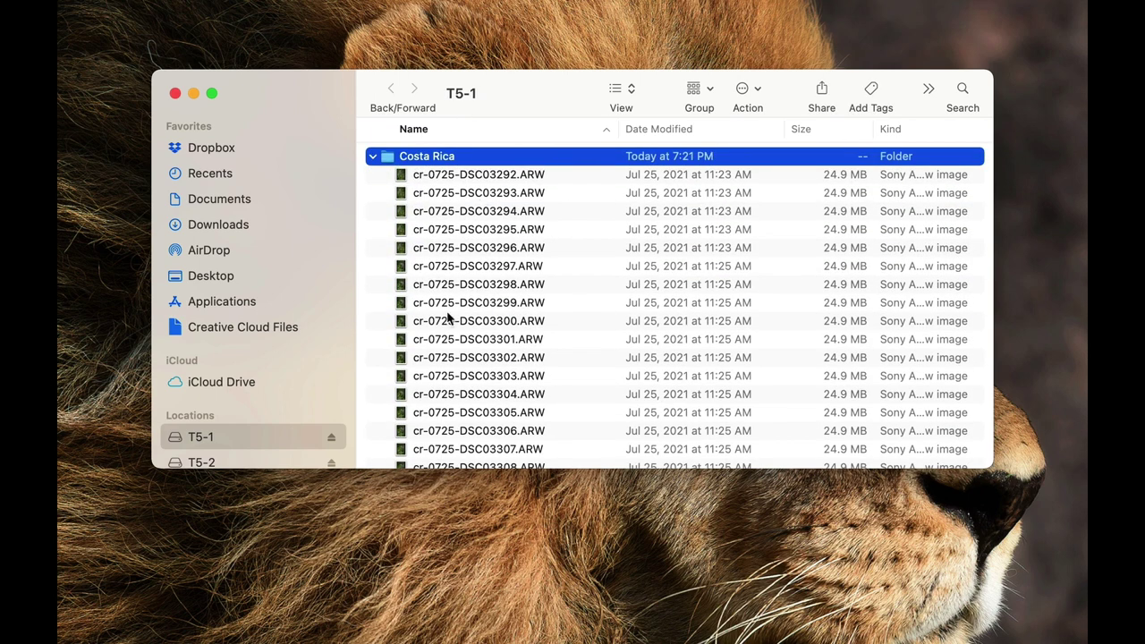
{"action": "left_click", "coordinate": [374, 157]}
Check the second copies in the Imported on August 6, 2021 folder on the T5-2 drive and close both Finder windows
{"action": "key", "text": "super+n"}
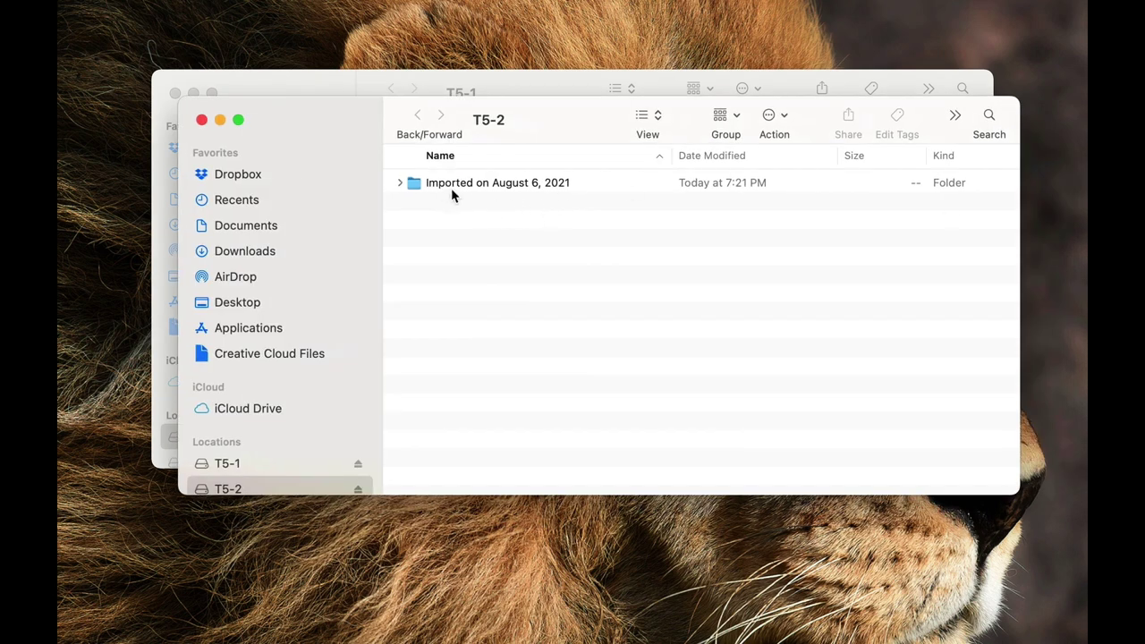
{"action": "left_click", "coordinate": [399, 182]}
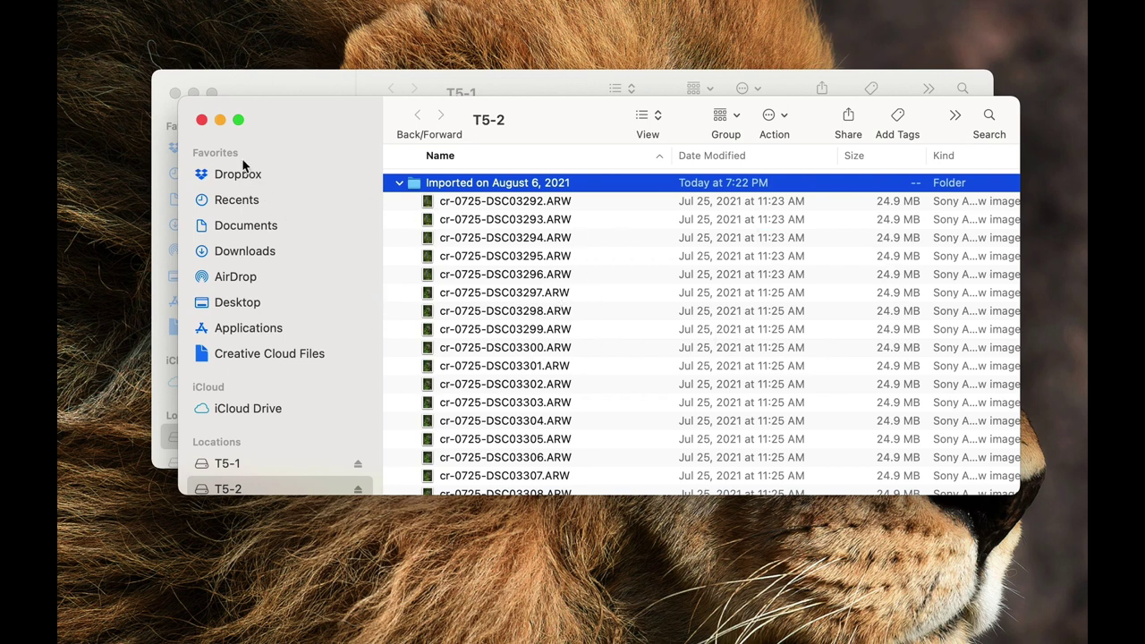
{"action": "left_click", "coordinate": [201, 119]}
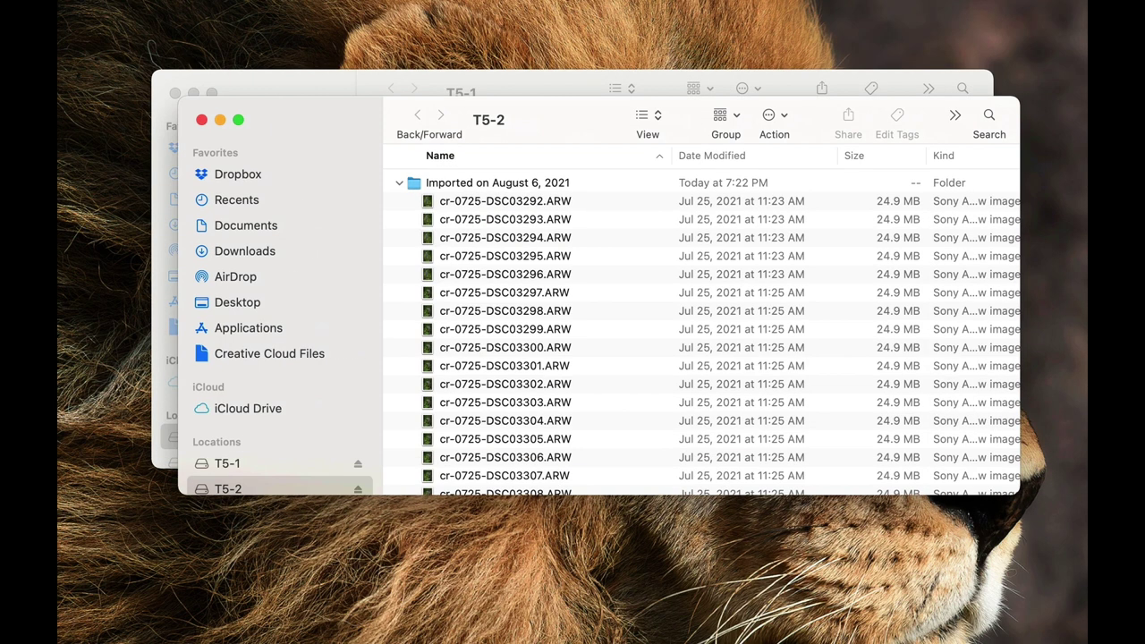
{"action": "left_click", "coordinate": [400, 184]}
{"action": "left_click", "coordinate": [400, 183]}
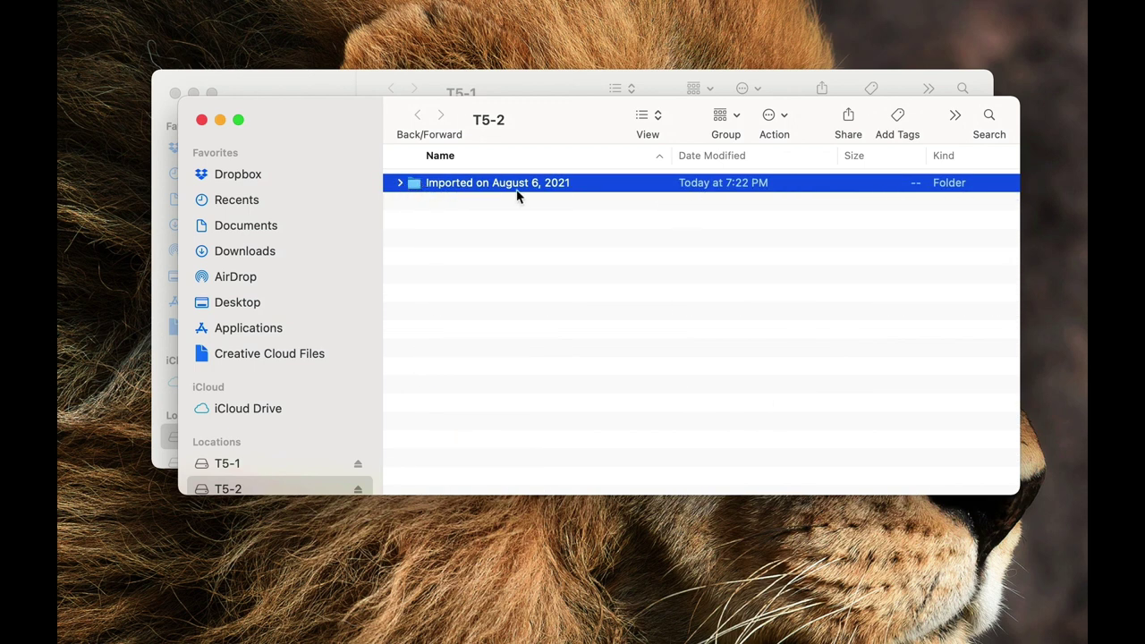
{"action": "left_click_drag", "start_coordinate": [501, 187], "coordinate": [528, 212]}
{"action": "left_click", "coordinate": [201, 119]}
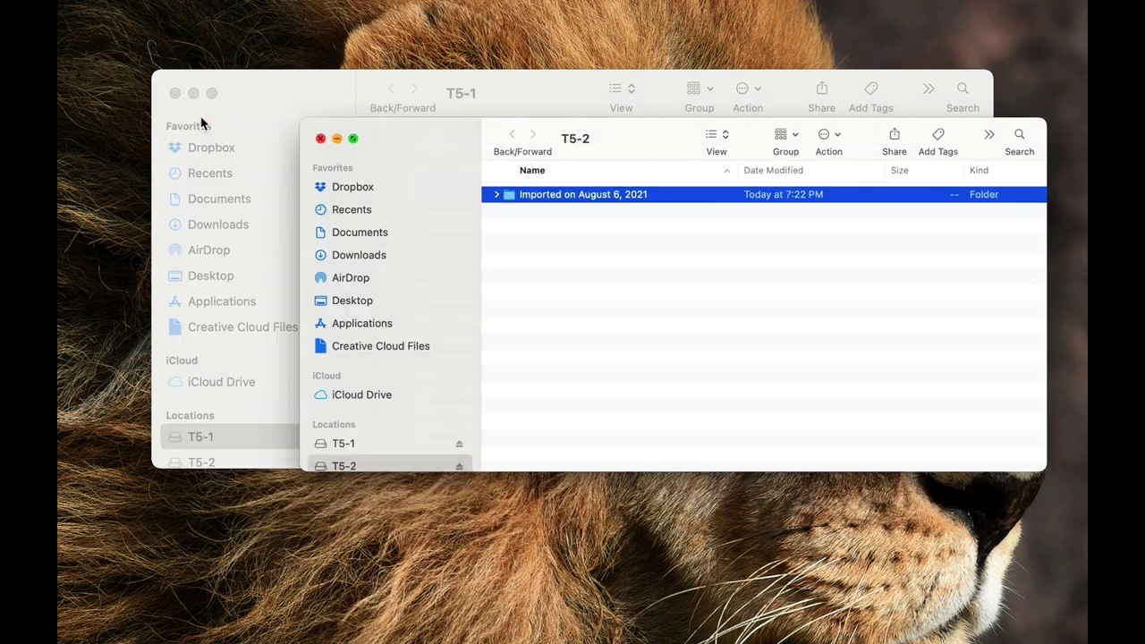
{"action": "left_click", "coordinate": [175, 94]}
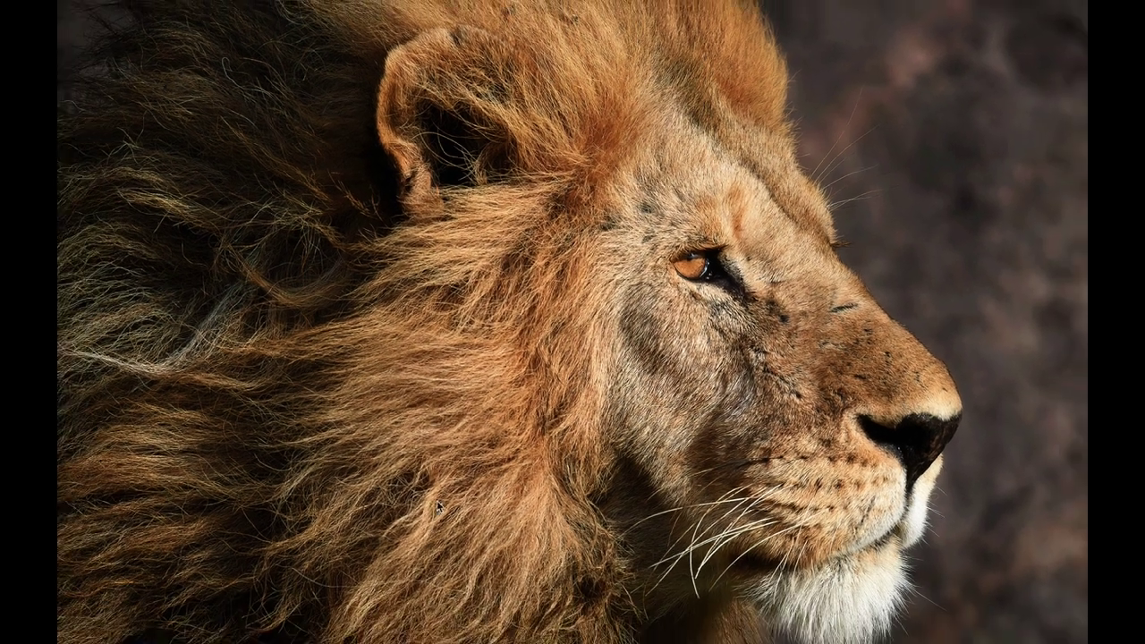
Switch back to Lightroom Classic and browse the imported bird photos in the Library grid
{"action": "left_click", "coordinate": [499, 616]}
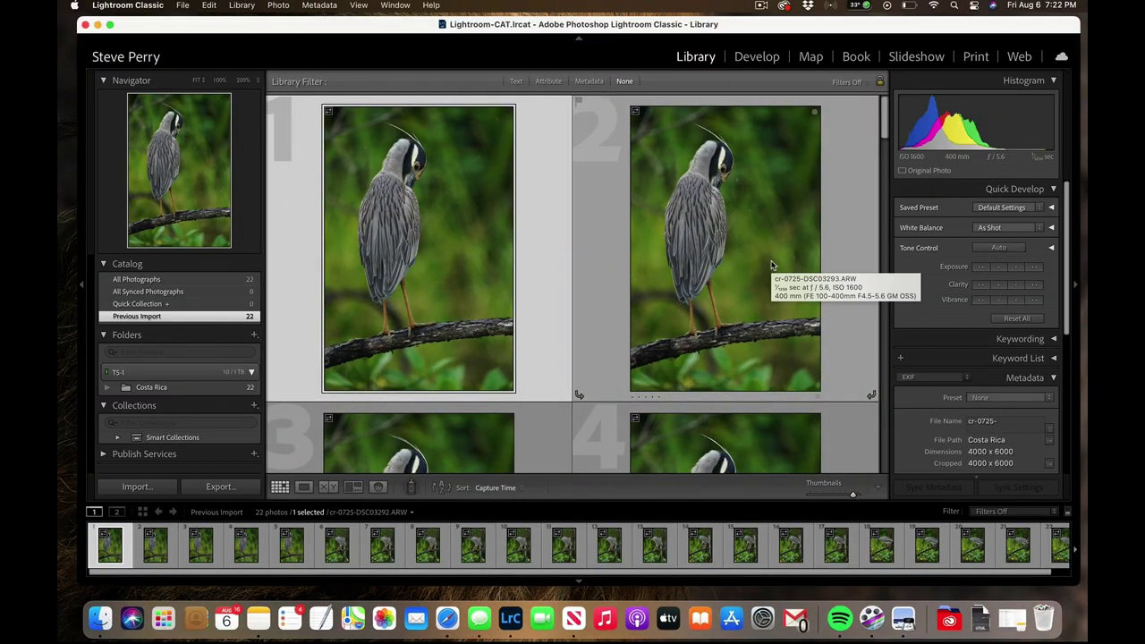
{"action": "scroll", "coordinate": [772, 262], "scroll_direction": "down", "scroll_amount": 5}
{"action": "scroll", "coordinate": [777, 215], "scroll_direction": "up", "scroll_amount": 5}
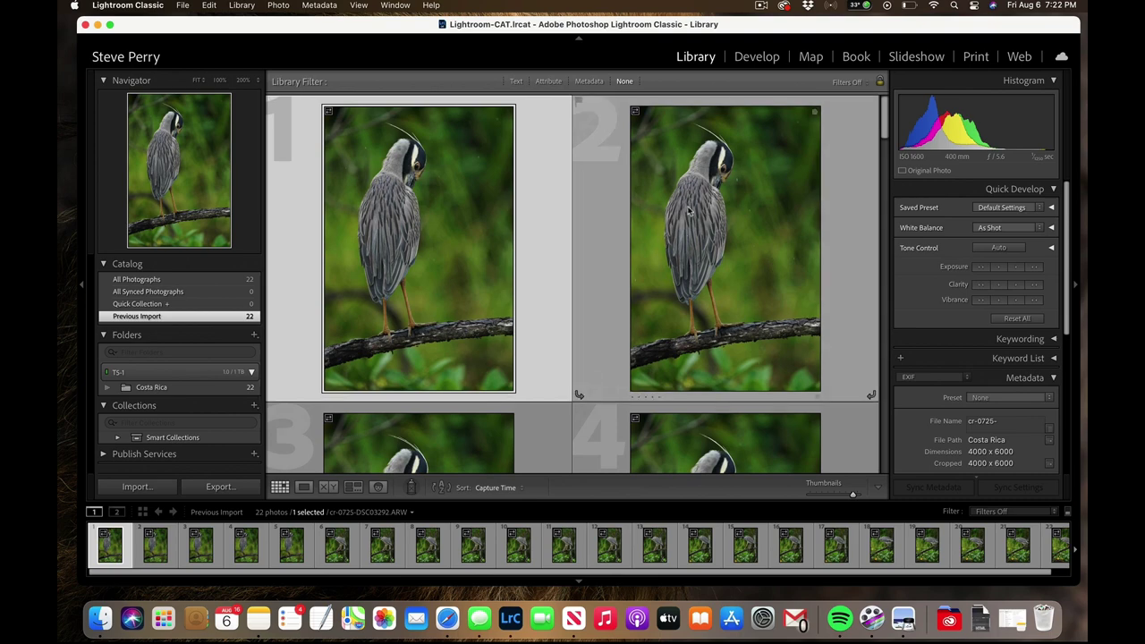
{"action": "scroll", "coordinate": [716, 271], "scroll_direction": "down", "scroll_amount": 6}
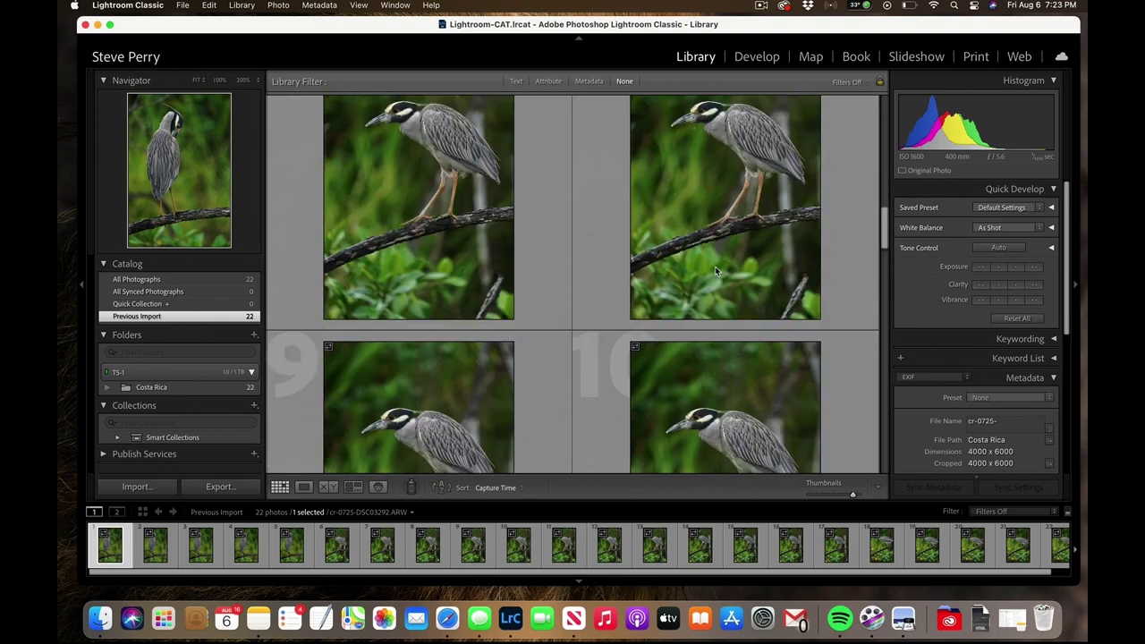
{"action": "scroll", "coordinate": [716, 271], "scroll_direction": "down", "scroll_amount": 3}
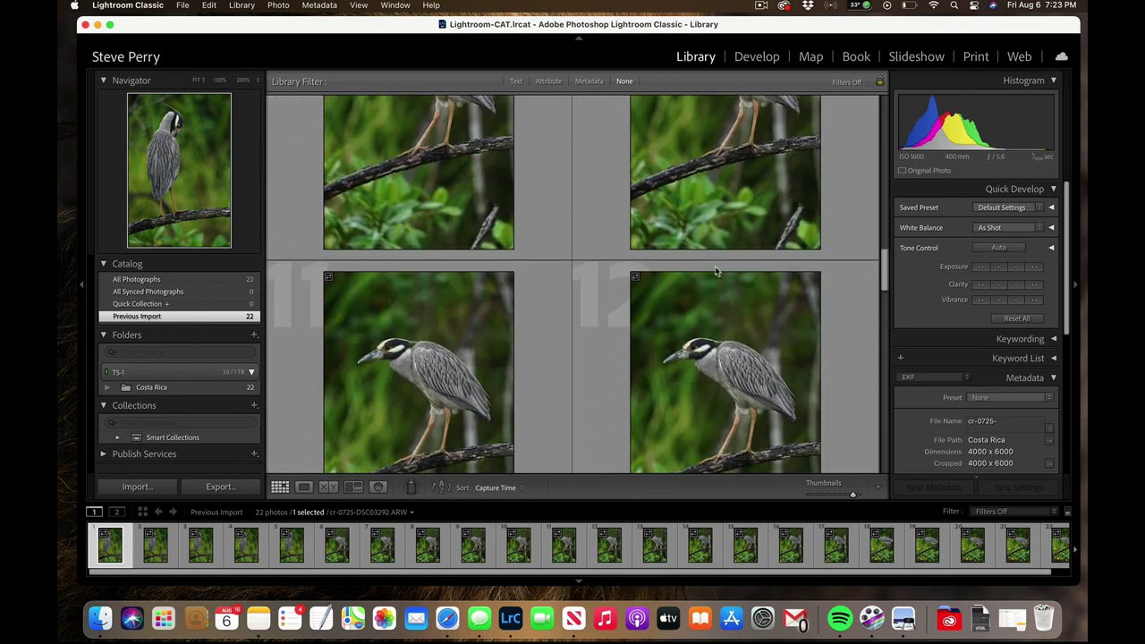
{"action": "scroll", "coordinate": [716, 271], "scroll_direction": "down", "scroll_amount": 6}
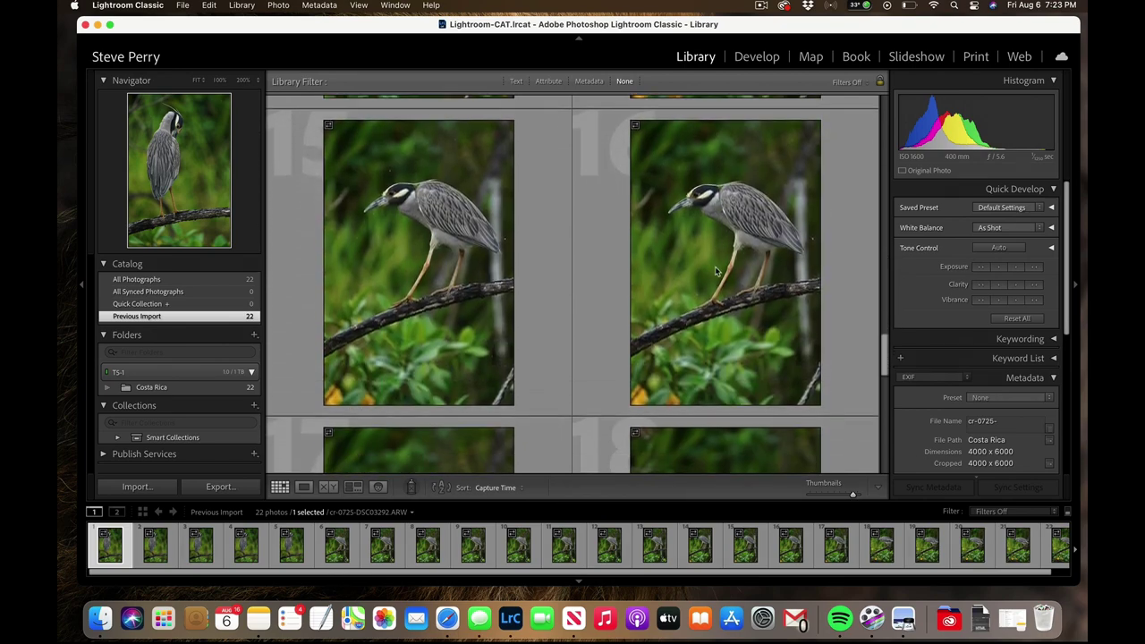
{"action": "scroll", "coordinate": [715, 271], "scroll_direction": "up", "scroll_amount": 15}
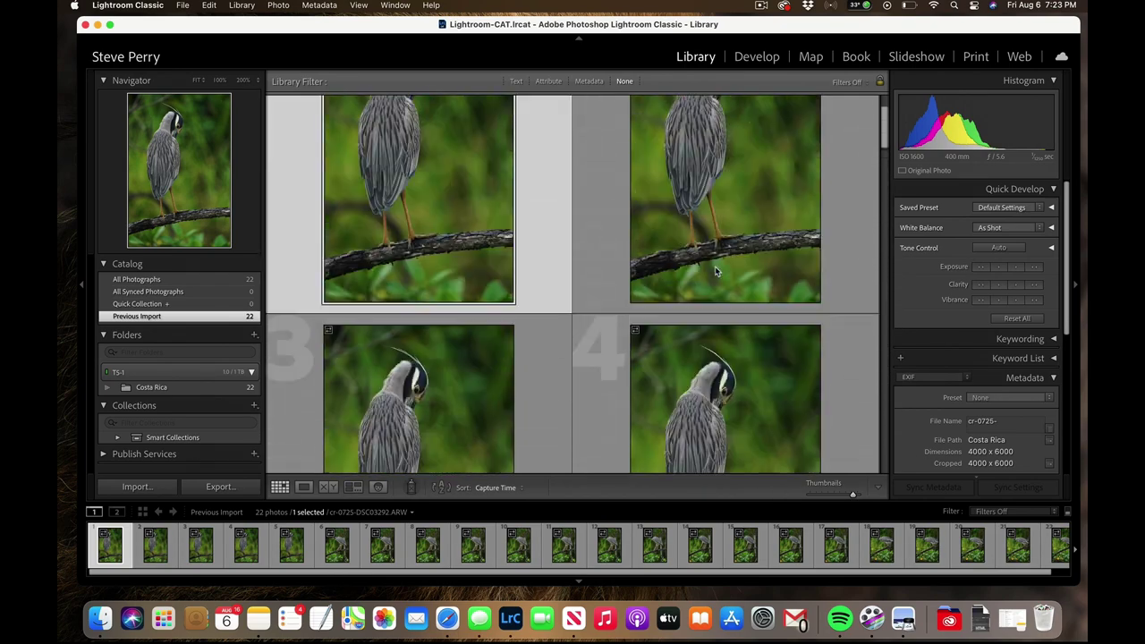
{"action": "scroll", "coordinate": [716, 271], "scroll_direction": "up", "scroll_amount": 2}
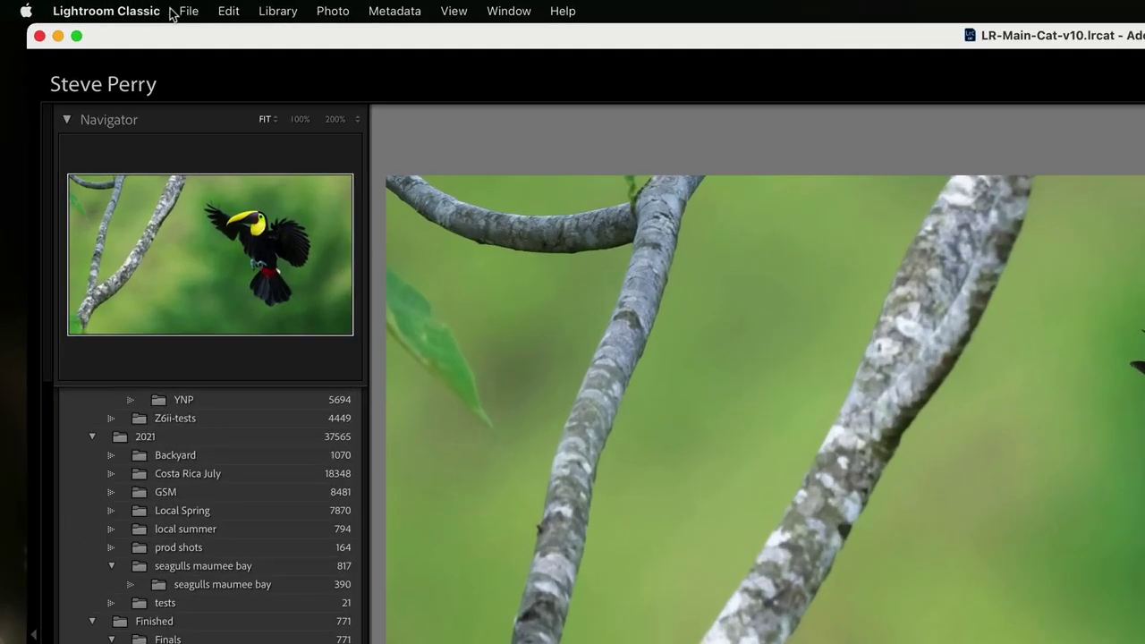
In the main catalog, start an import from another catalog using Lightroom-CAT.lrcat in the T5-1 drive's Lightroom-CAT folder
{"action": "left_click", "coordinate": [186, 11]}
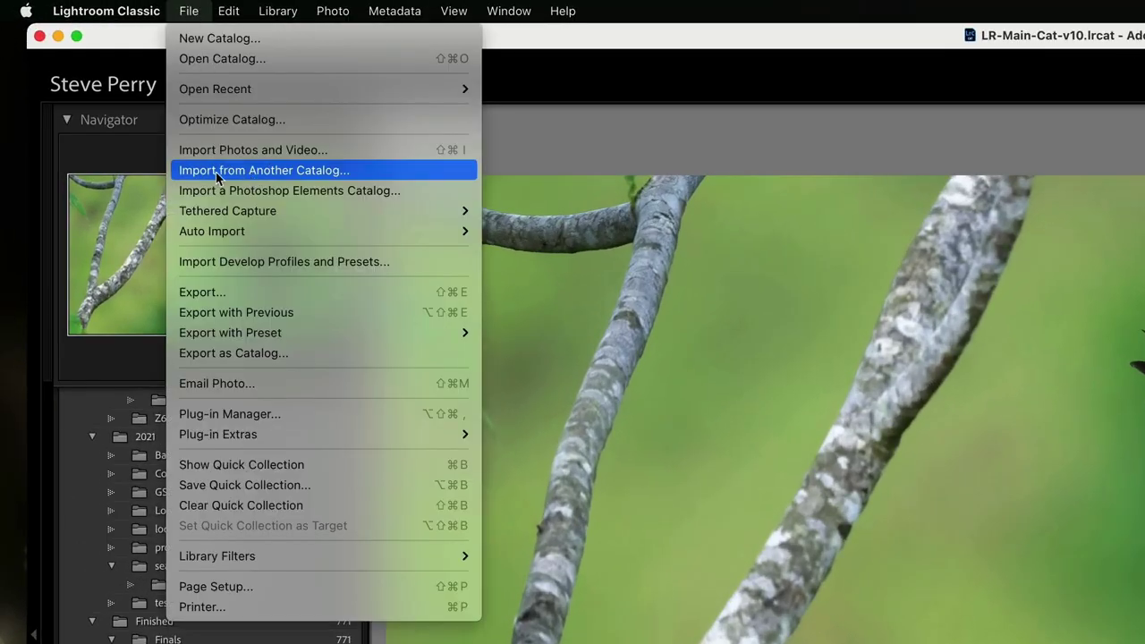
{"action": "left_click", "coordinate": [283, 173]}
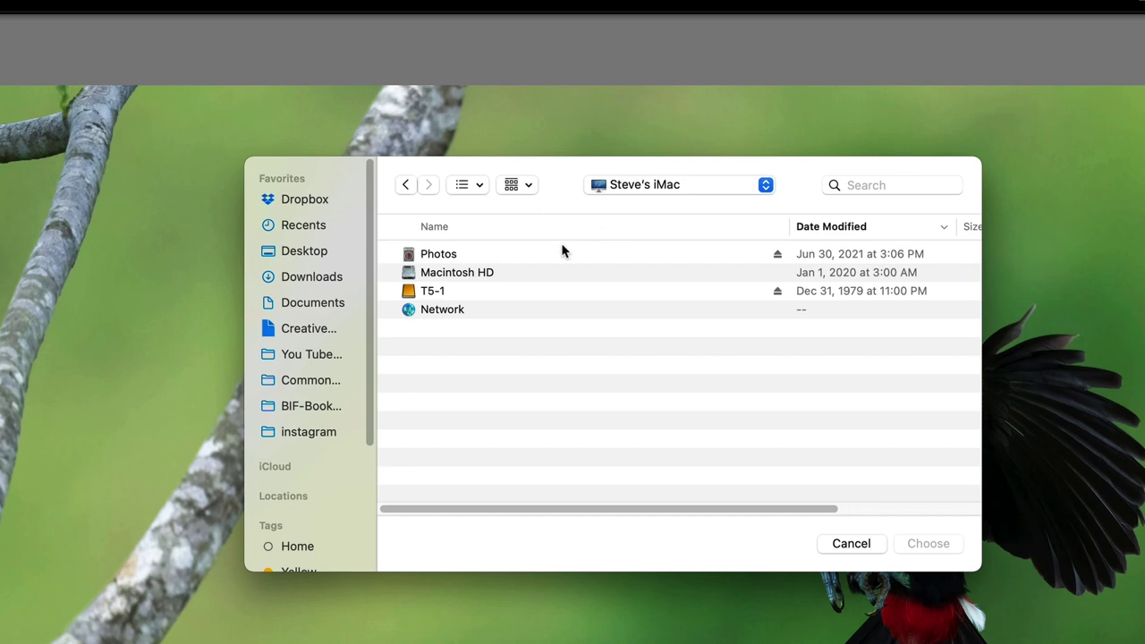
{"action": "double_click", "coordinate": [432, 292]}
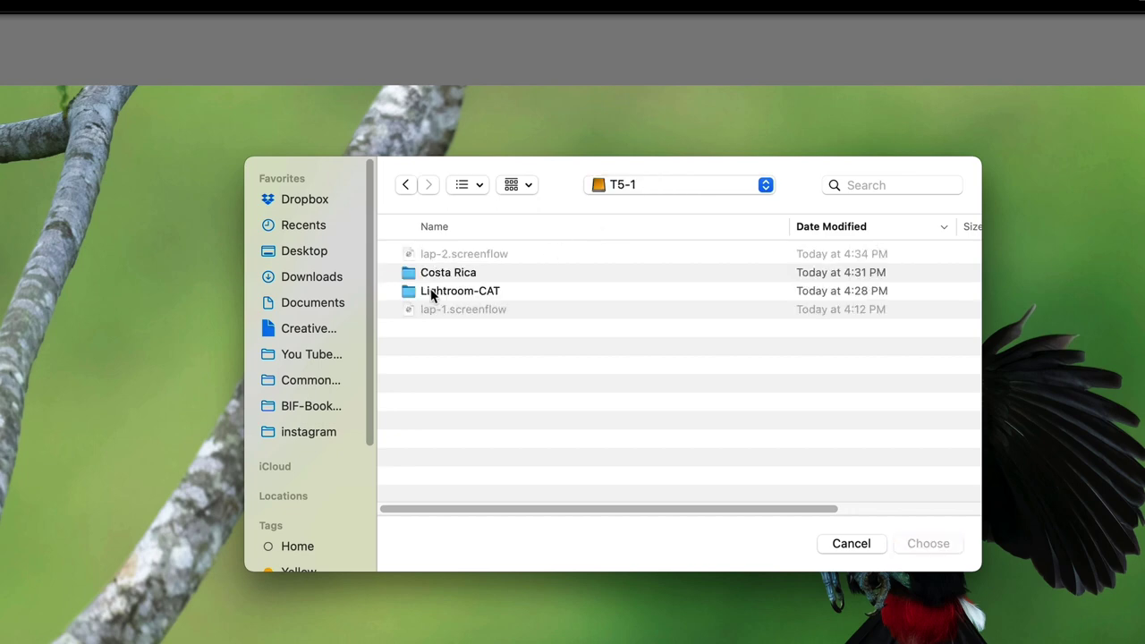
{"action": "double_click", "coordinate": [436, 292]}
{"action": "left_click", "coordinate": [428, 260]}
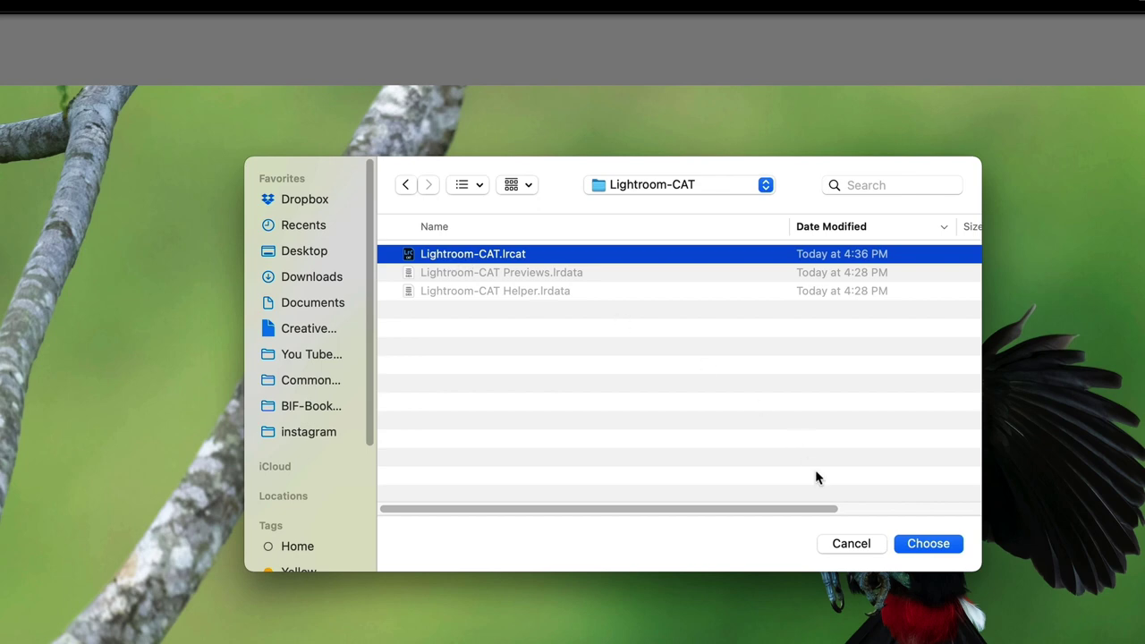
{"action": "left_click", "coordinate": [929, 543]}
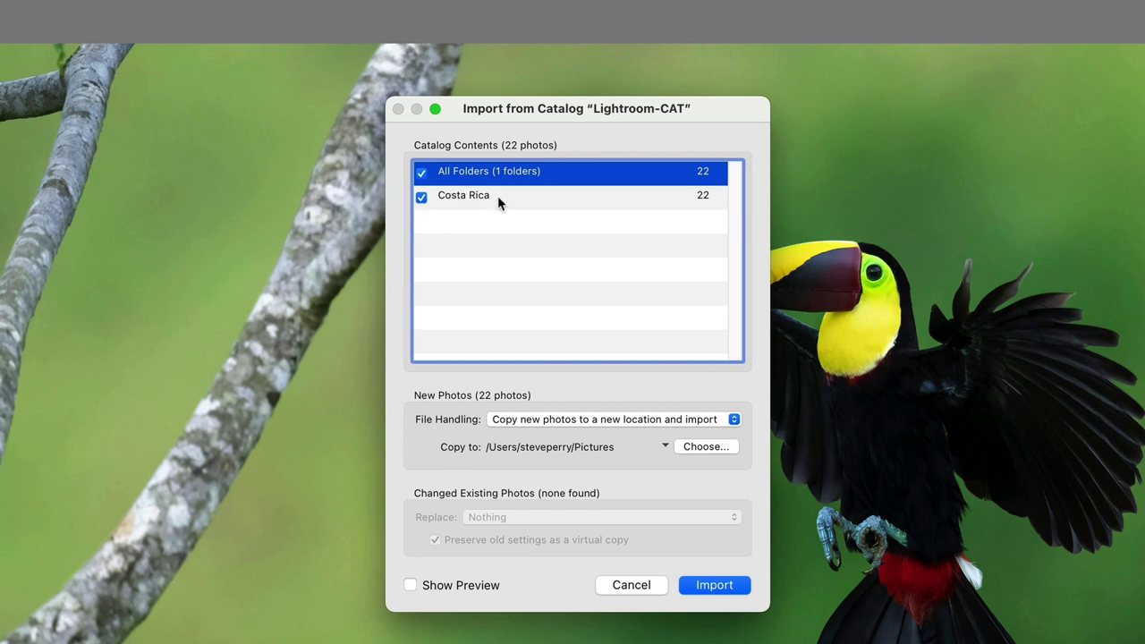
Keep the Costa Rica folder included and set file handling to copy new photos to a new location and import
{"action": "left_click", "coordinate": [422, 199]}
{"action": "left_click", "coordinate": [423, 199]}
{"action": "left_click", "coordinate": [552, 425]}
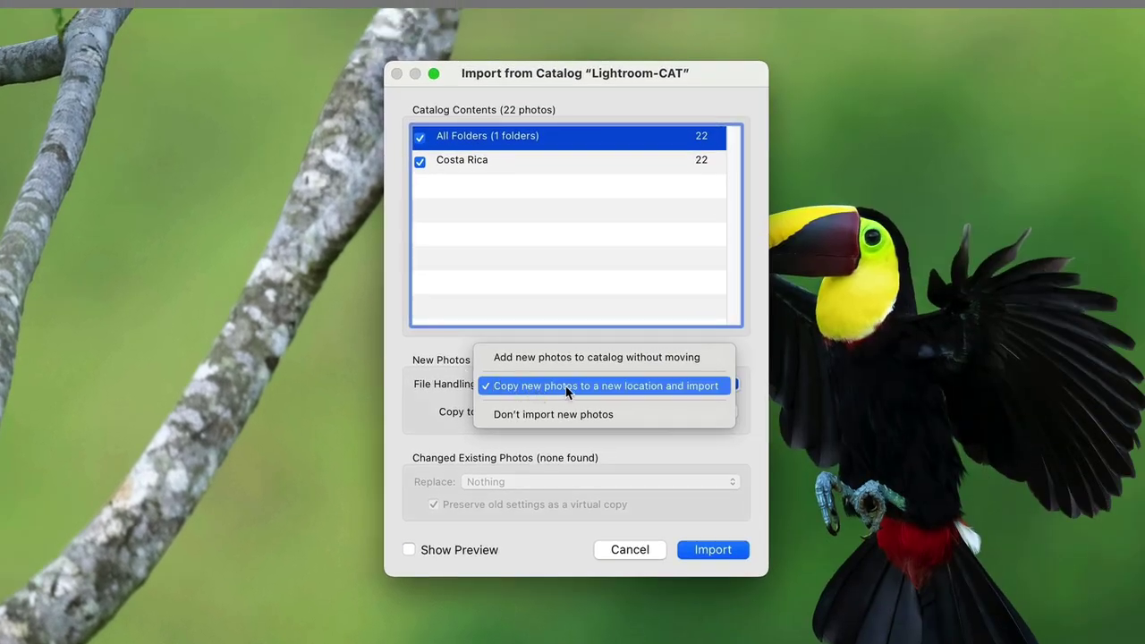
{"action": "left_click", "coordinate": [601, 385]}
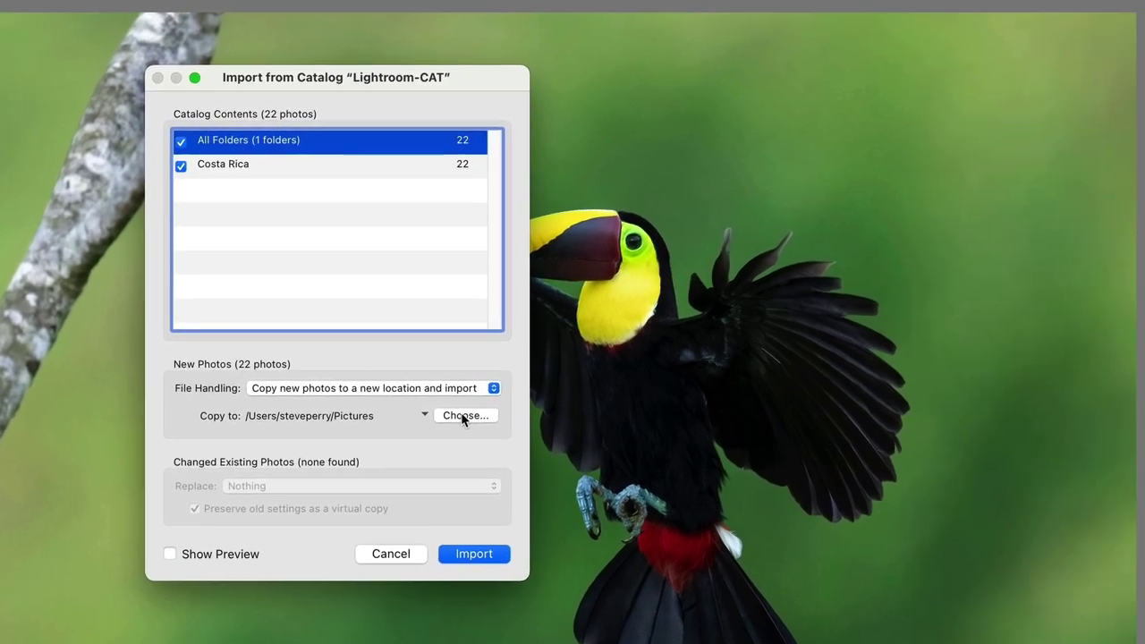
Browse to the 2021 folder on the Photos drive for the copy destination
{"action": "left_click", "coordinate": [691, 410]}
{"action": "key", "text": "super+shift+c"}
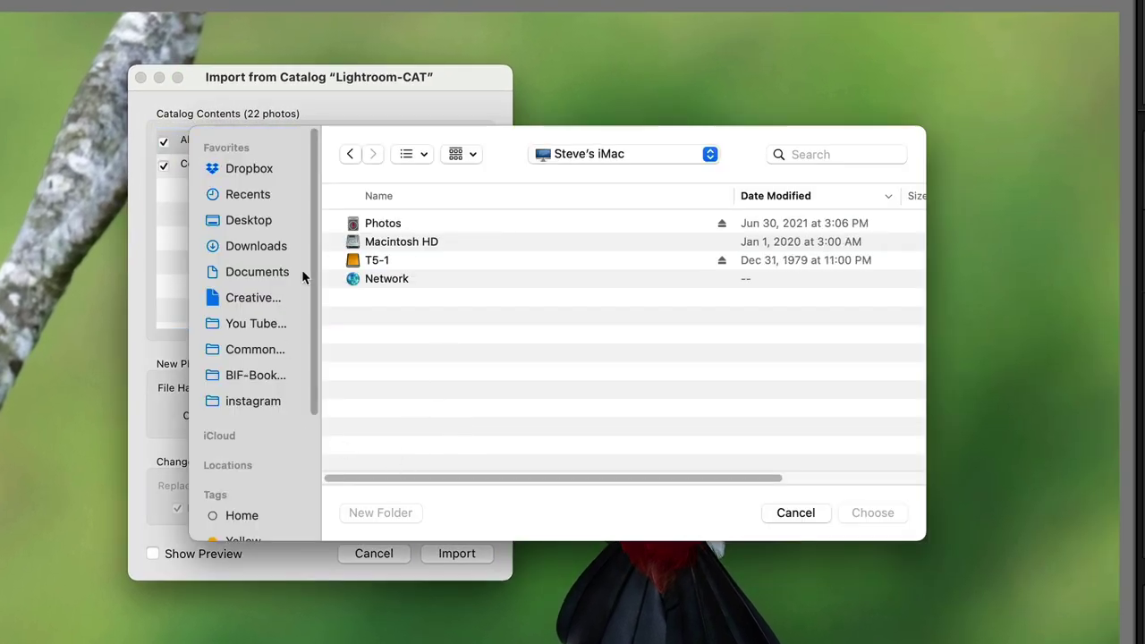
{"action": "left_click", "coordinate": [388, 230]}
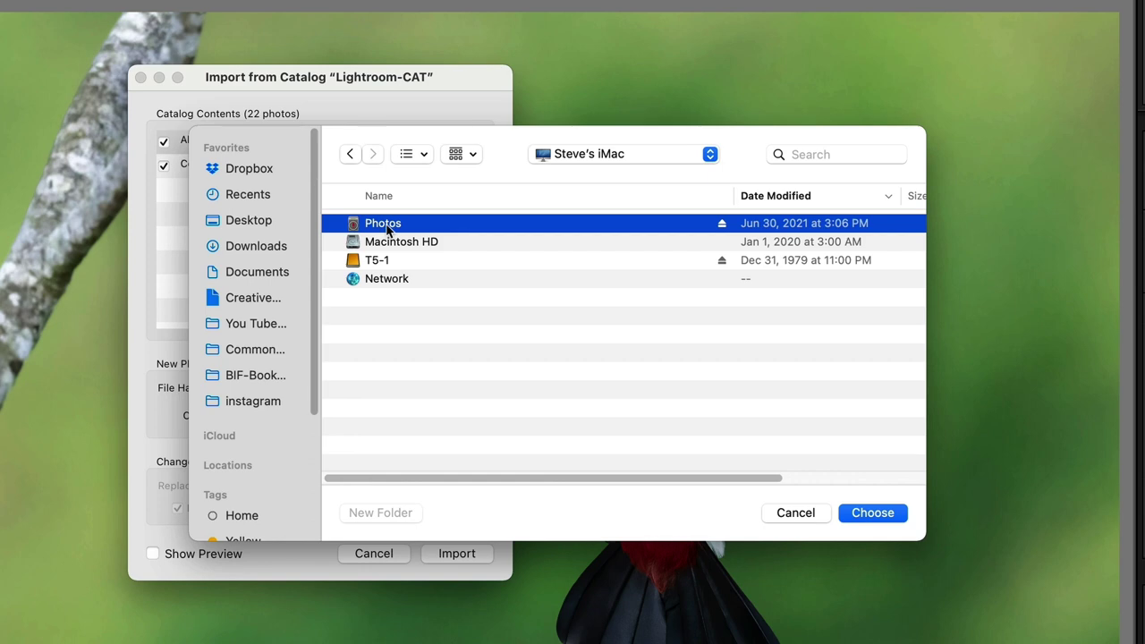
{"action": "double_click", "coordinate": [387, 229]}
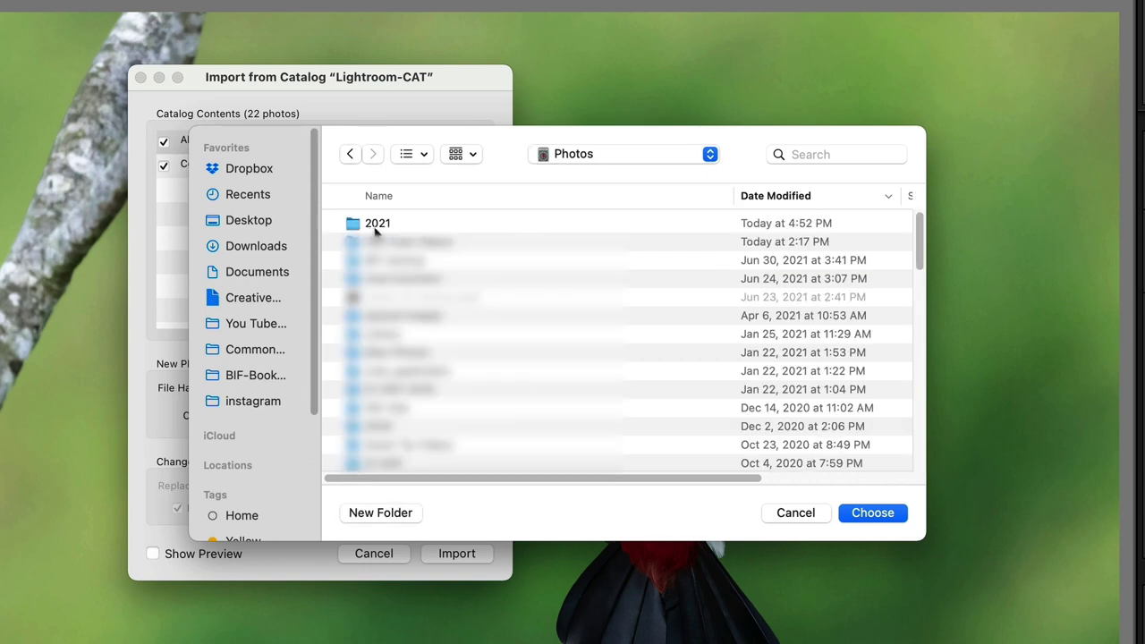
{"action": "left_click", "coordinate": [376, 229]}
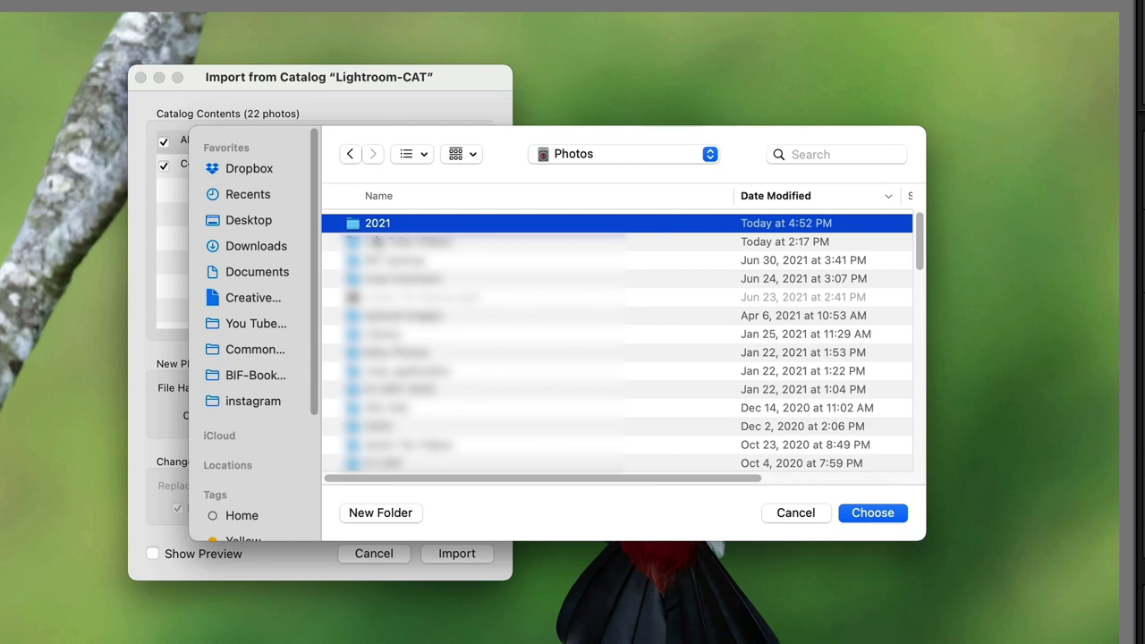
{"action": "double_click", "coordinate": [375, 225]}
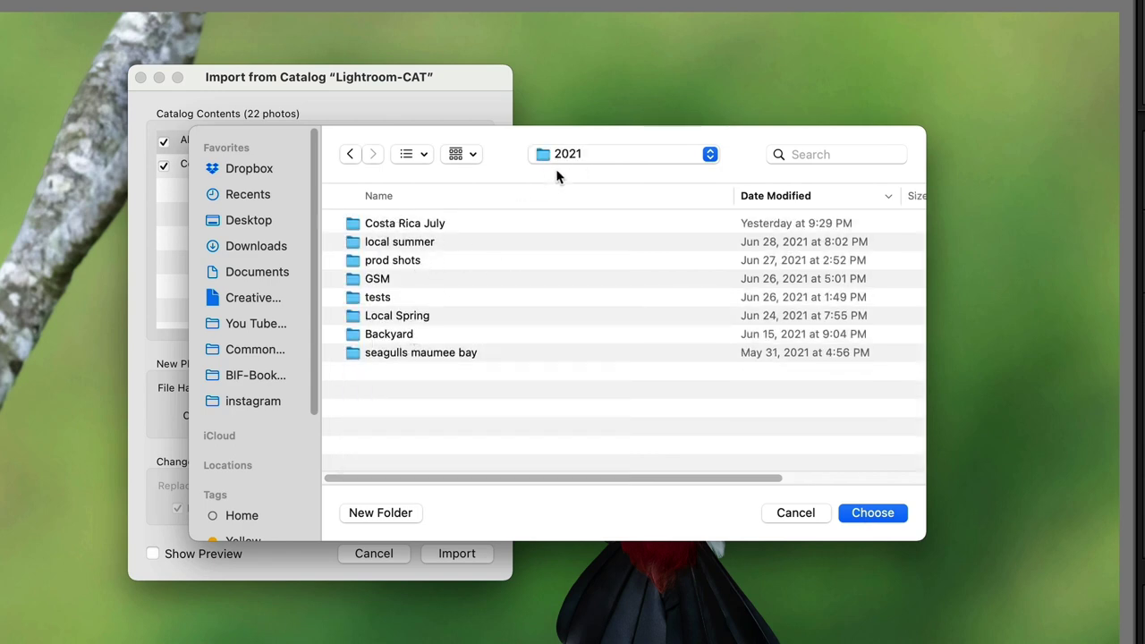
Create a folder named Costa Rica demo inside 2021 as the copy destination and import the travel catalog's photos
{"action": "left_click", "coordinate": [380, 512]}
{"action": "type", "text": "Costa Rica demo"}
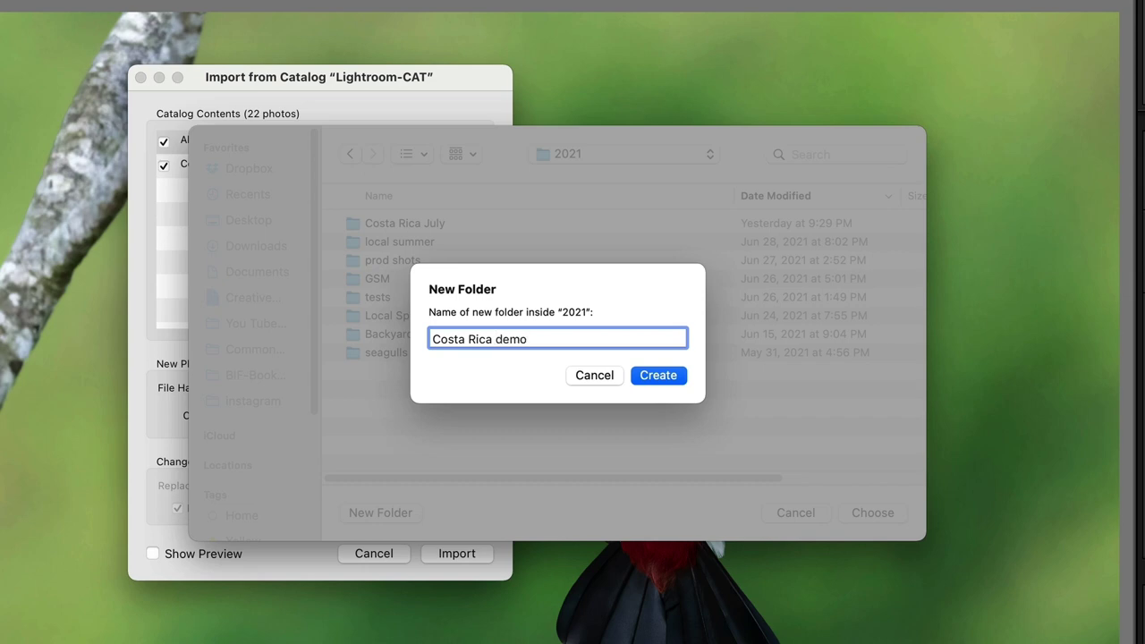
{"action": "left_click", "coordinate": [662, 377]}
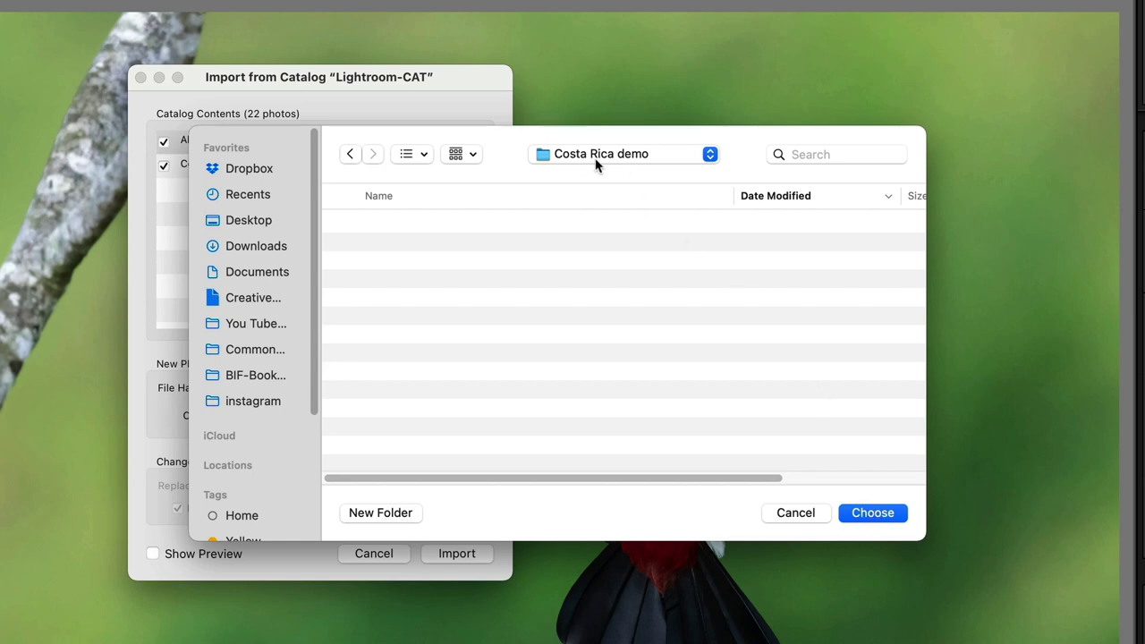
{"action": "left_click", "coordinate": [875, 511]}
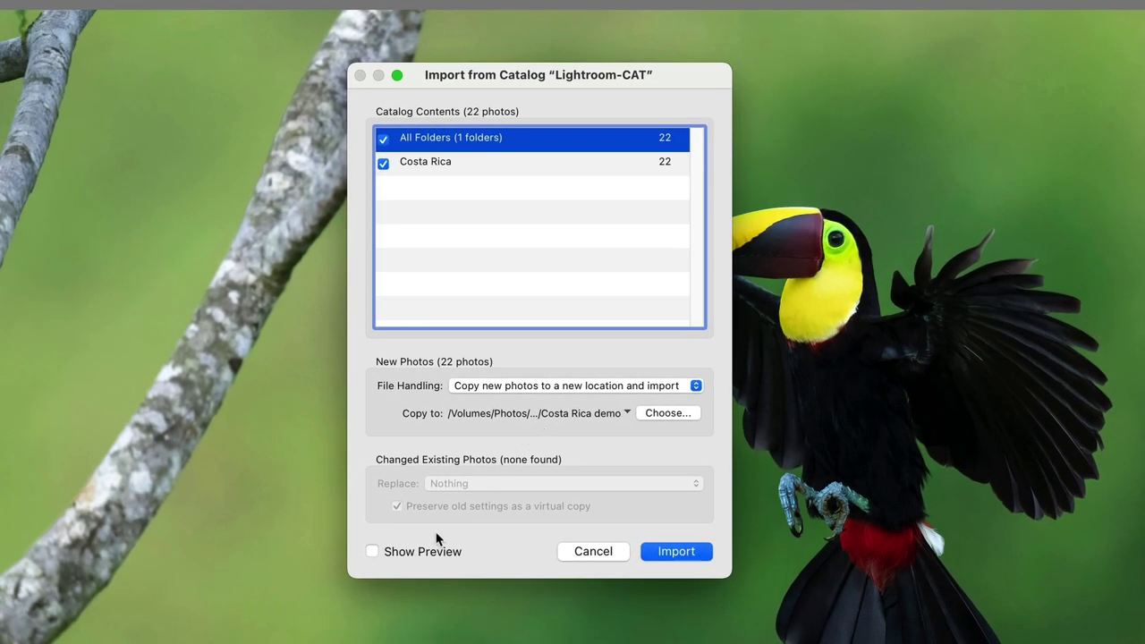
{"action": "left_click", "coordinate": [677, 552]}
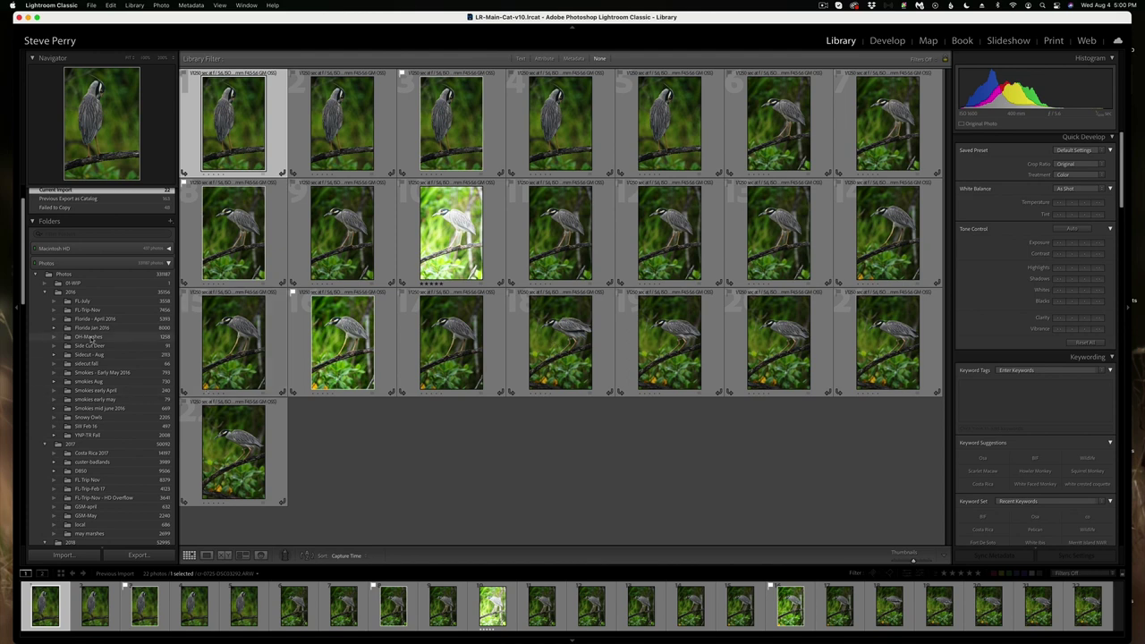
Collapse the 2016 and 2017 folders in the Photos drive's folder tree
{"action": "left_click", "coordinate": [38, 275]}
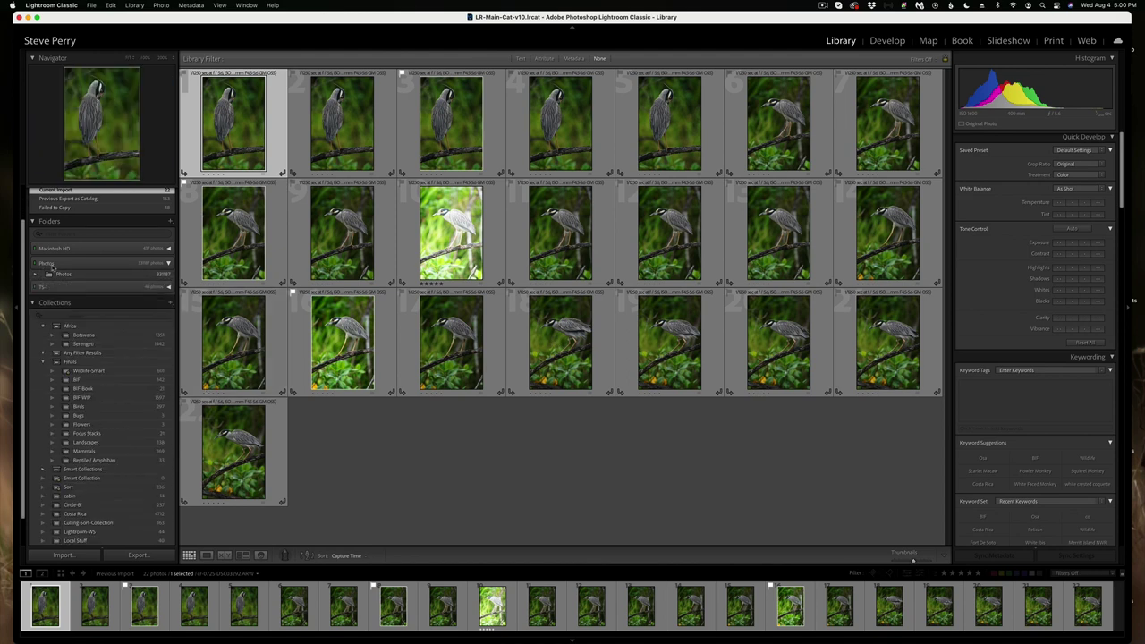
{"action": "left_click", "coordinate": [44, 265]}
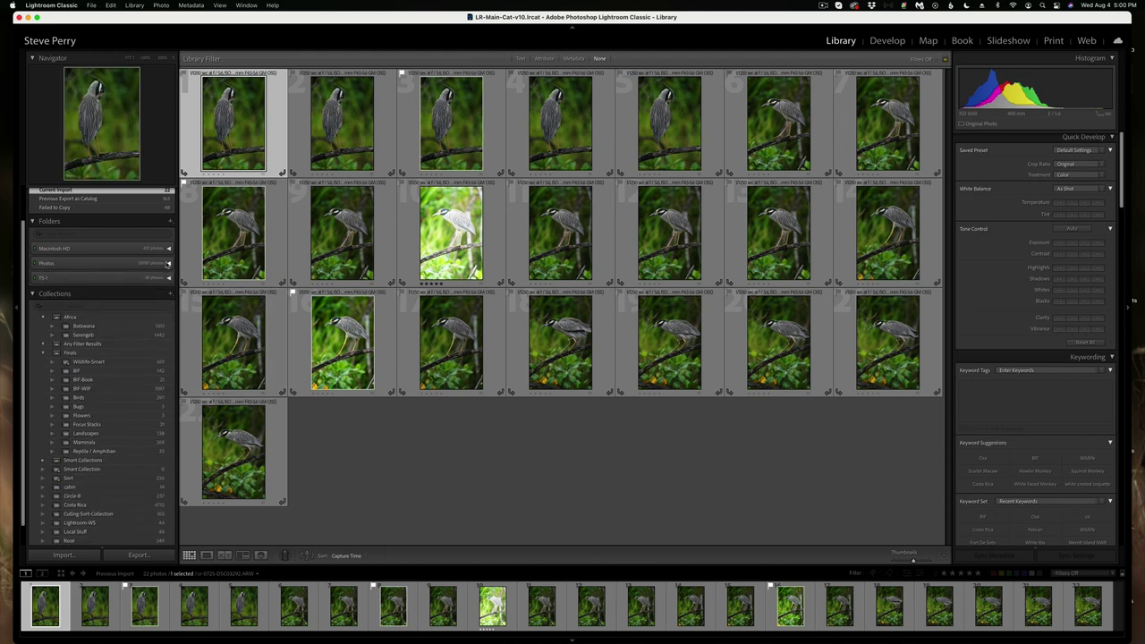
{"action": "left_click", "coordinate": [166, 263]}
{"action": "left_click", "coordinate": [37, 275]}
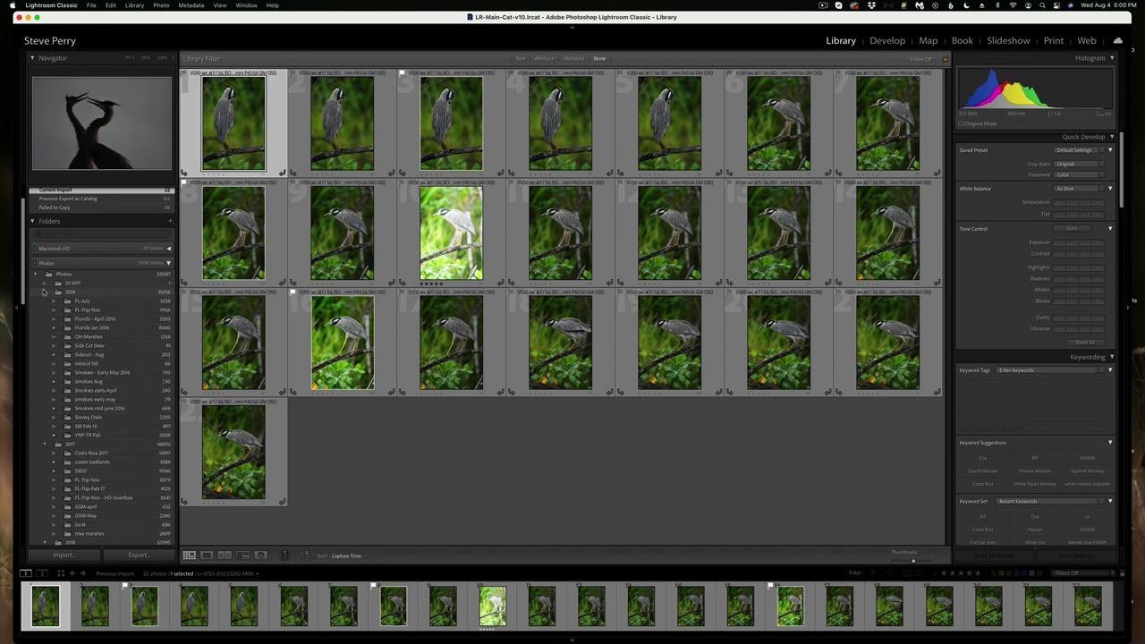
{"action": "left_click", "coordinate": [45, 300]}
Find the Costa Rica demo folder under 2021, view its photos and compare it with the Costa Rica July folder
{"action": "scroll", "coordinate": [48, 358], "scroll_direction": "down", "scroll_amount": 1}
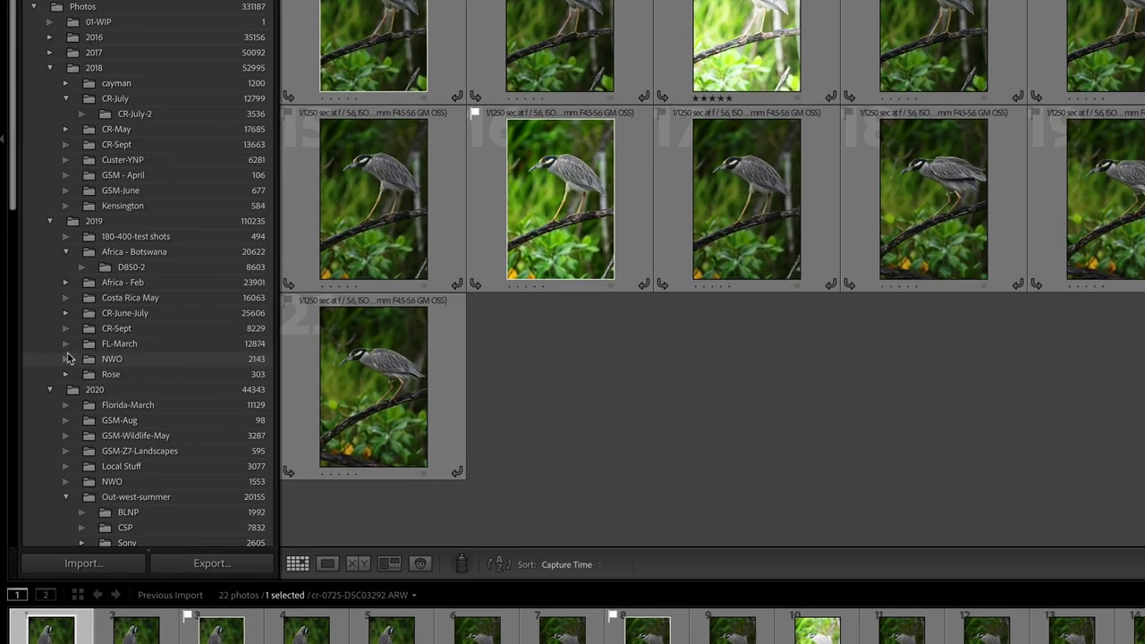
{"action": "scroll", "coordinate": [69, 358], "scroll_direction": "down", "scroll_amount": 8}
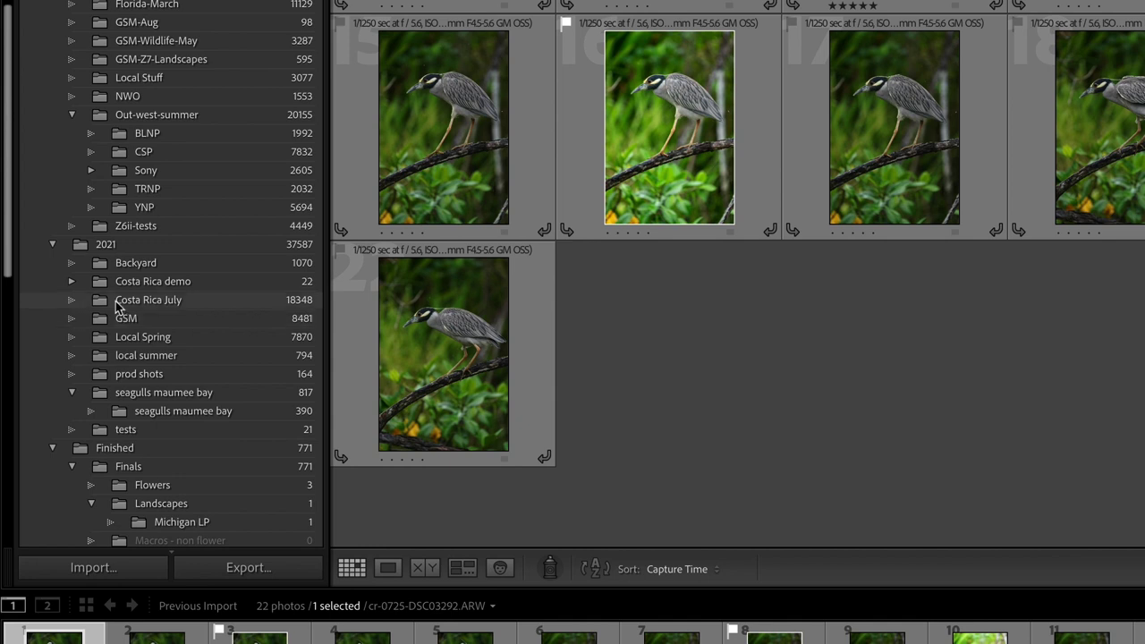
{"action": "left_click", "coordinate": [173, 283]}
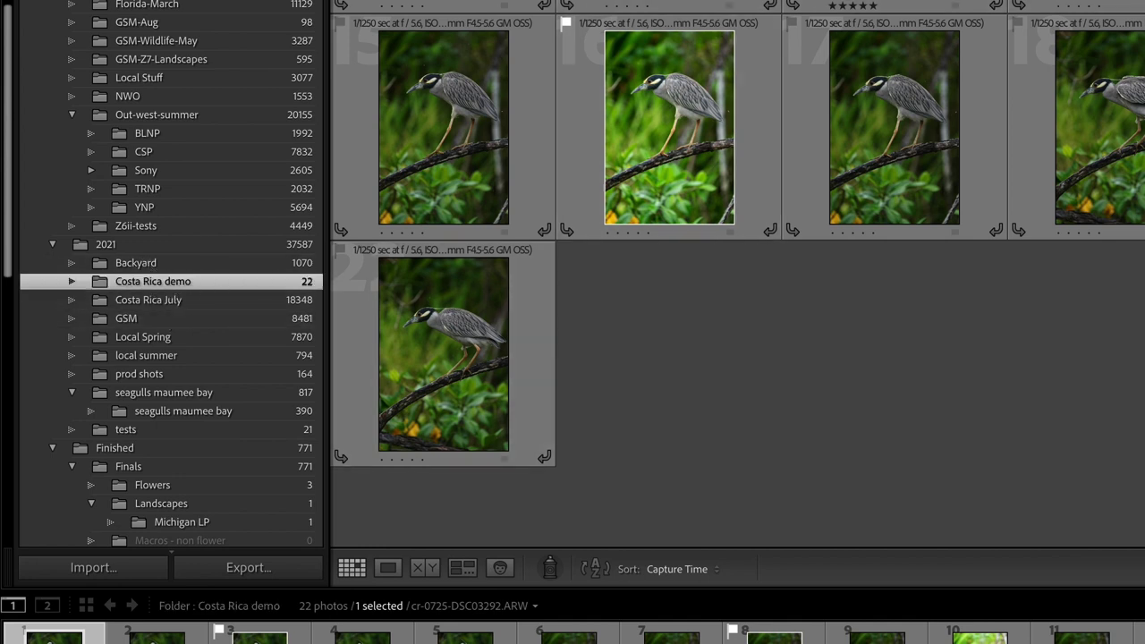
{"action": "left_click", "coordinate": [267, 299]}
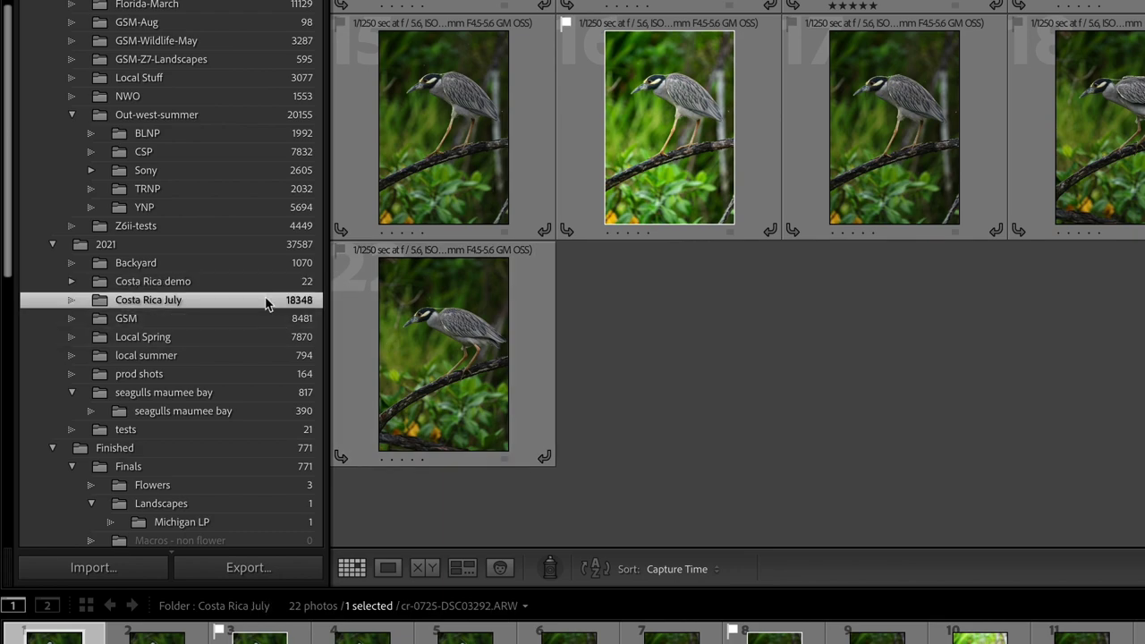
{"action": "left_click", "coordinate": [271, 285]}
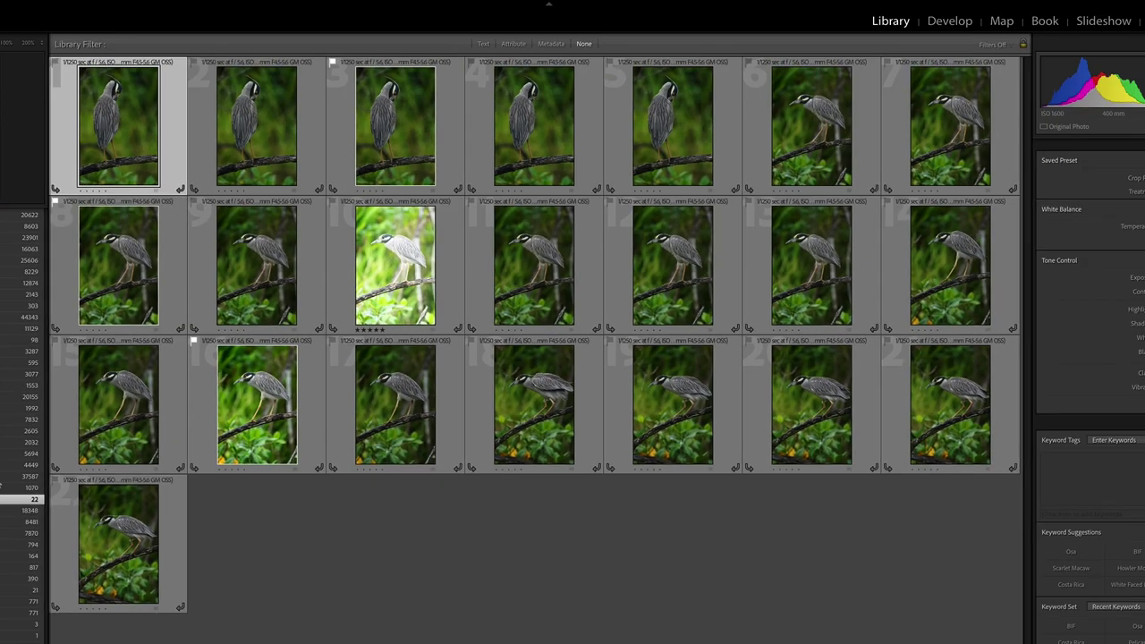